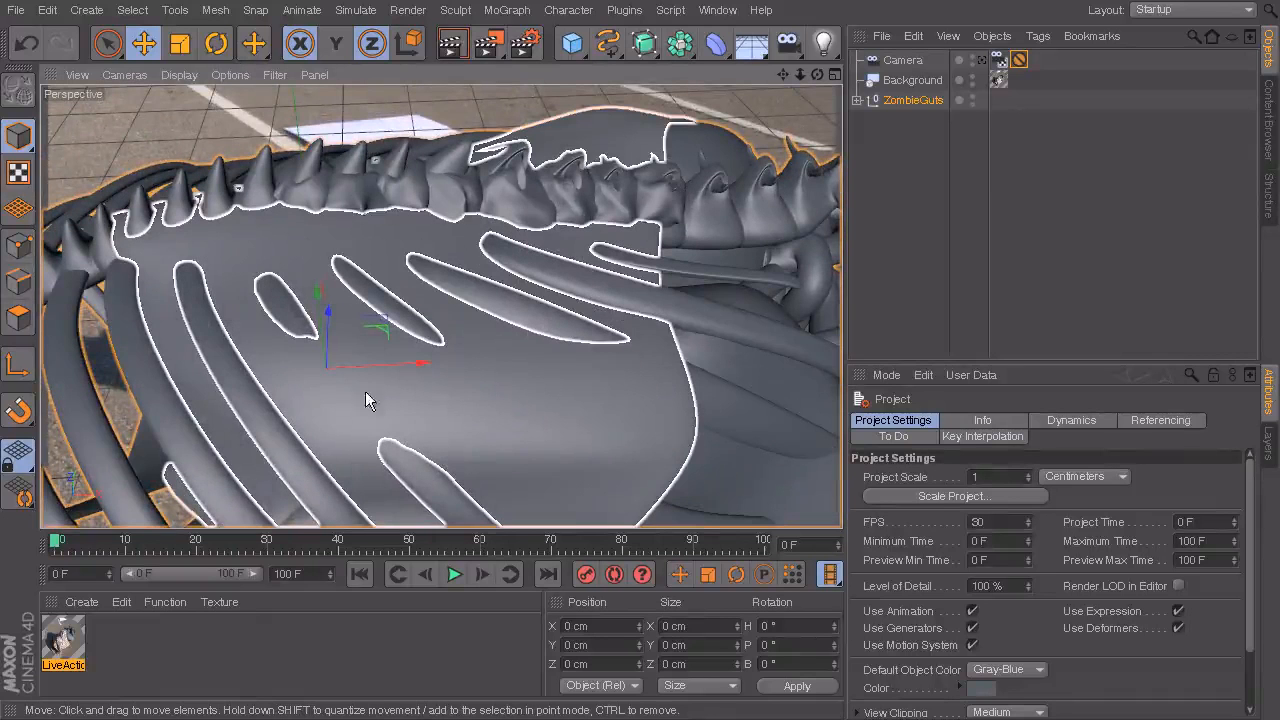
Examine the ZombieGuts model from several angles, including its spine, ribs, organs and intestines.
scroll(478, 283, down, 4)
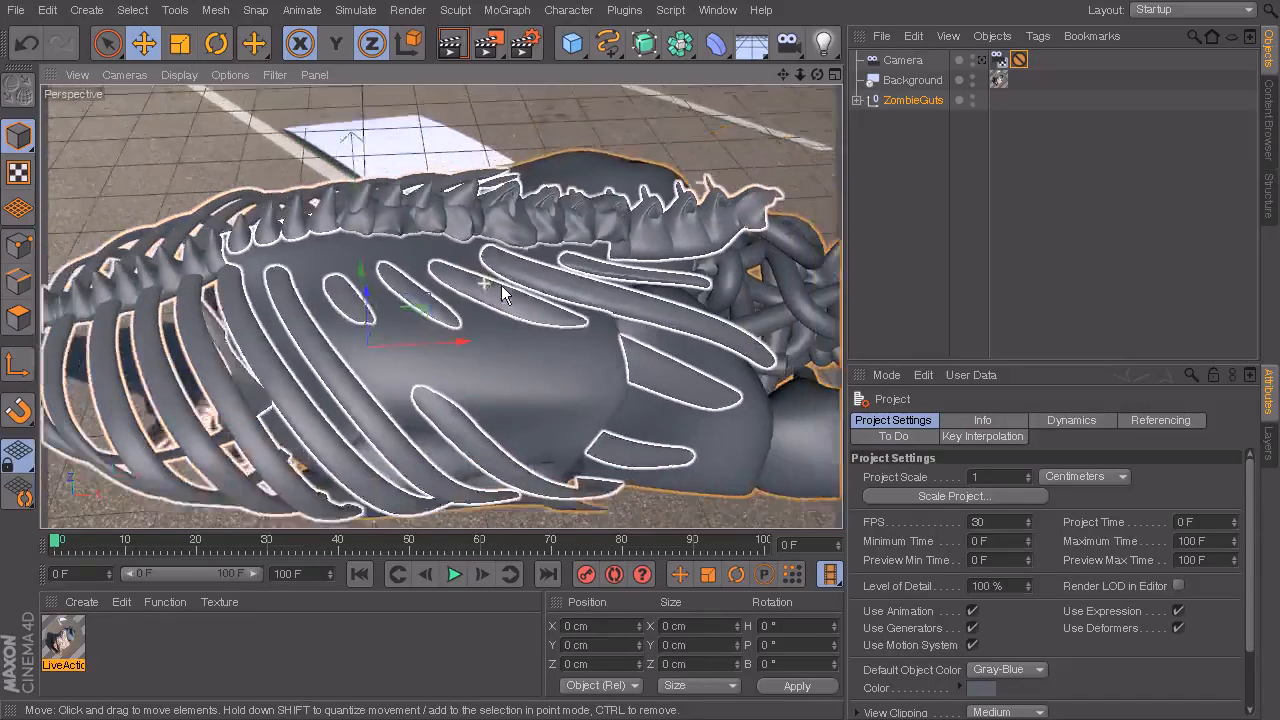
scroll(604, 293, down, 4)
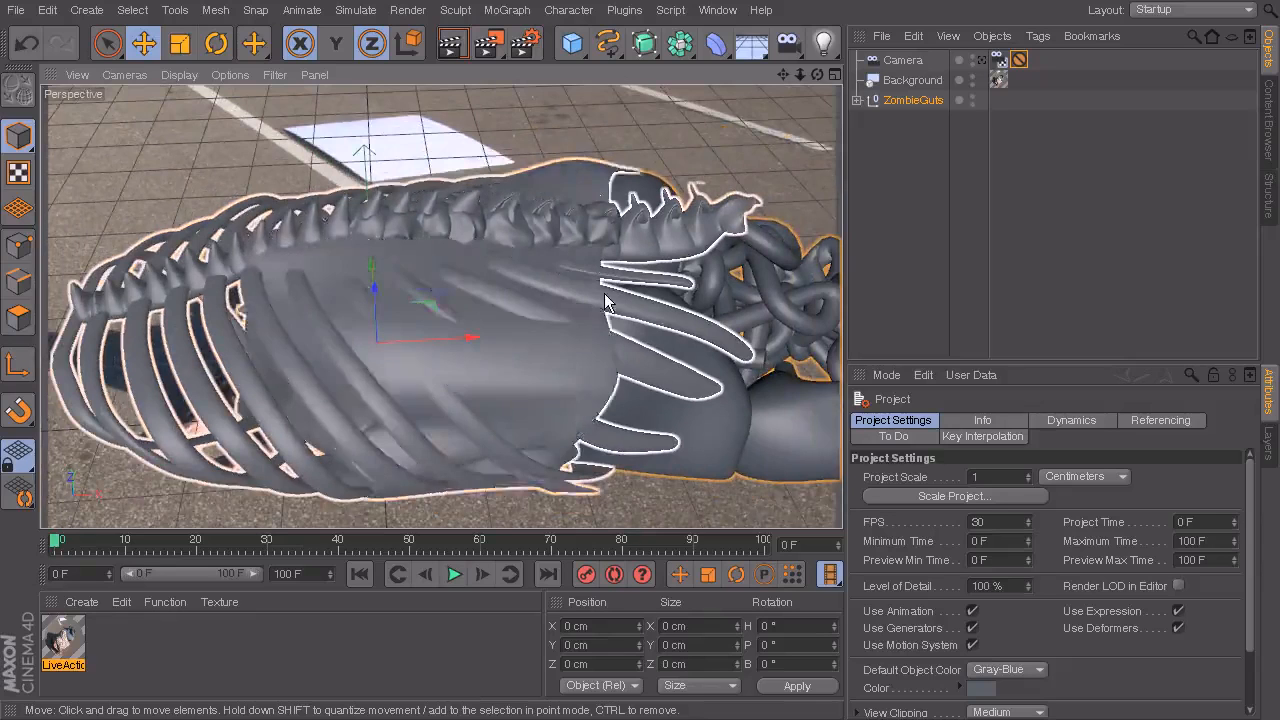
middle_click(621, 295)
middle_click(299, 255)
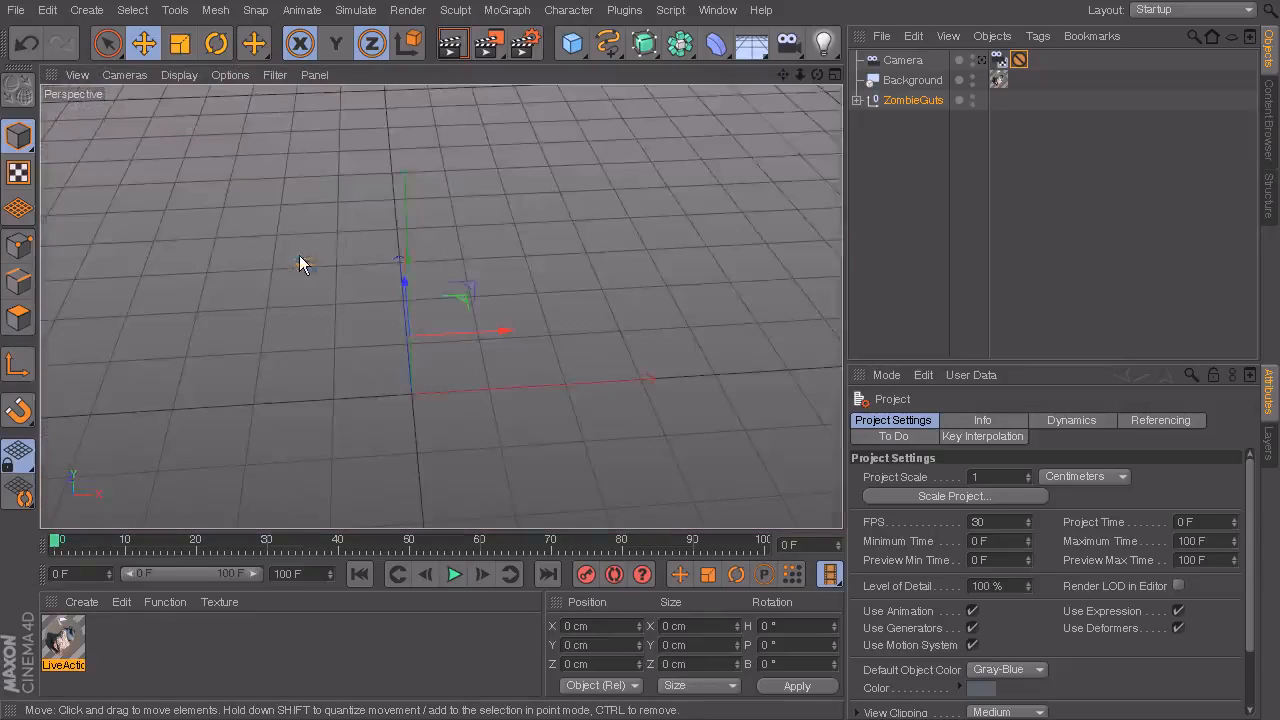
alt+middle_drag(762, 284, 528, 298)
alt+drag(528, 298, 554, 266)
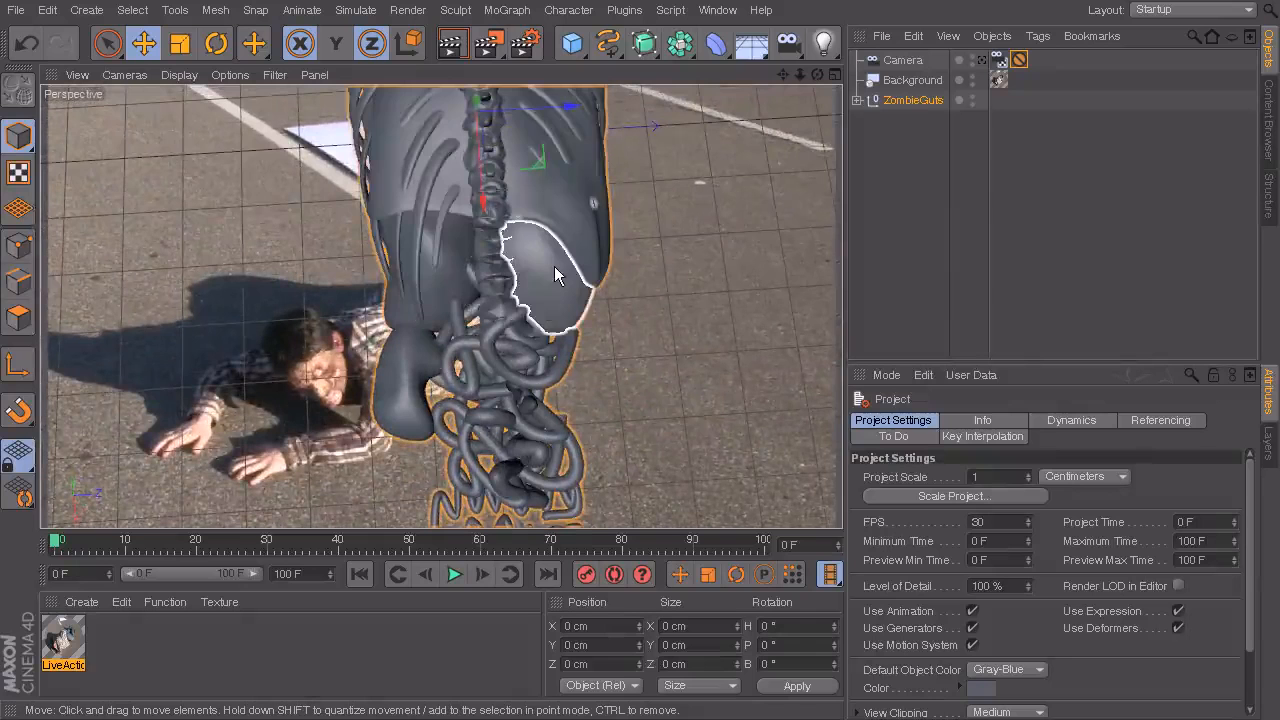
alt+drag(398, 366, 578, 332)
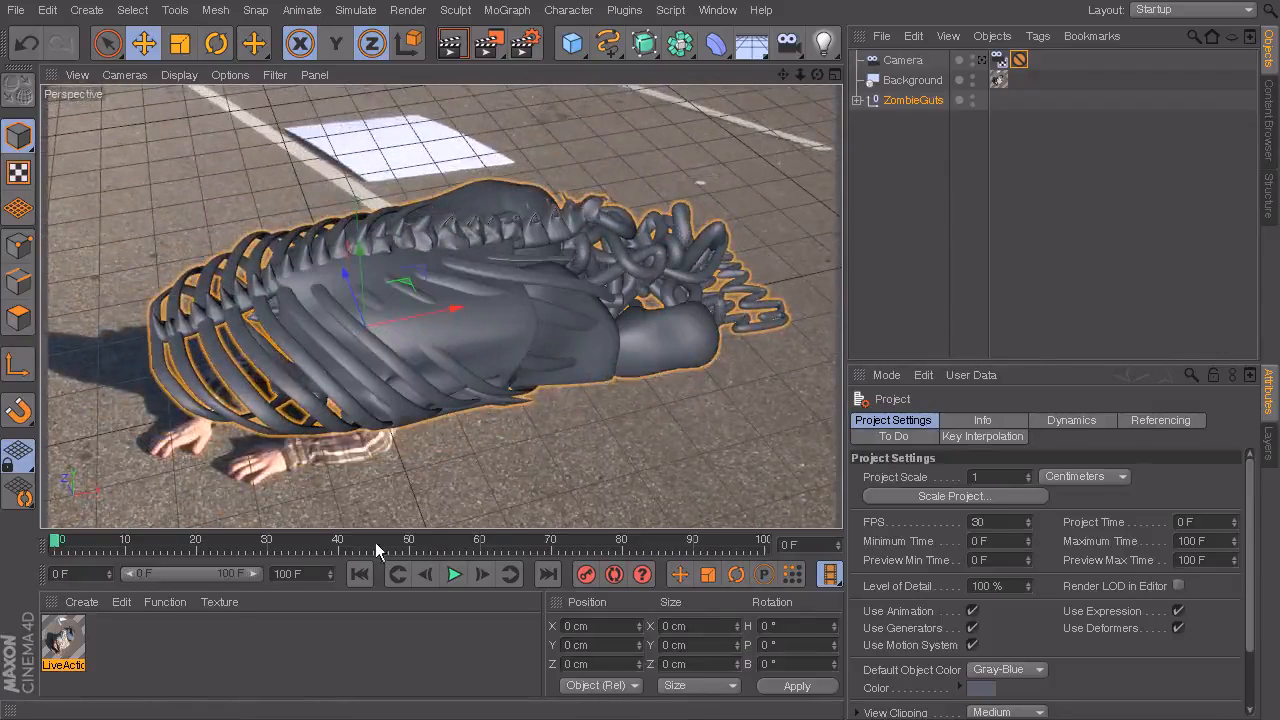
Create a new material and set its colour to a pale cream with RGB 238, 233, 204.
click(121, 602)
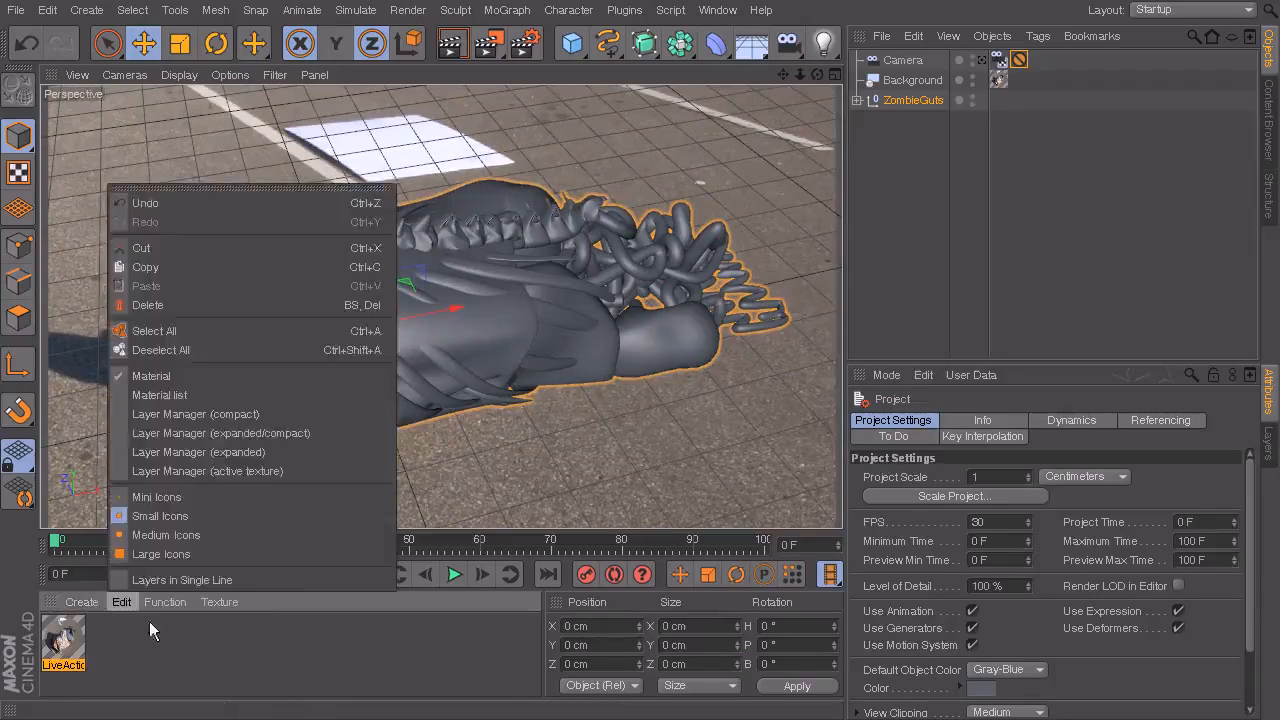
click(82, 602)
click(110, 628)
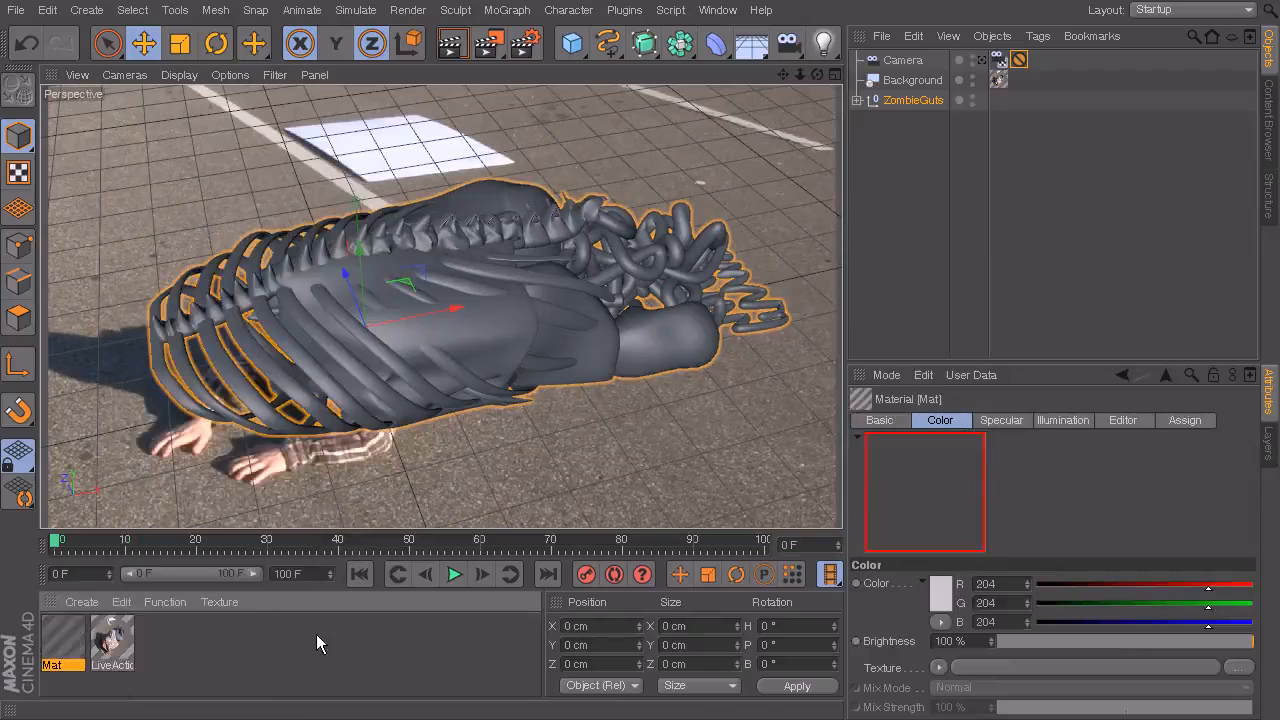
double_click(58, 642)
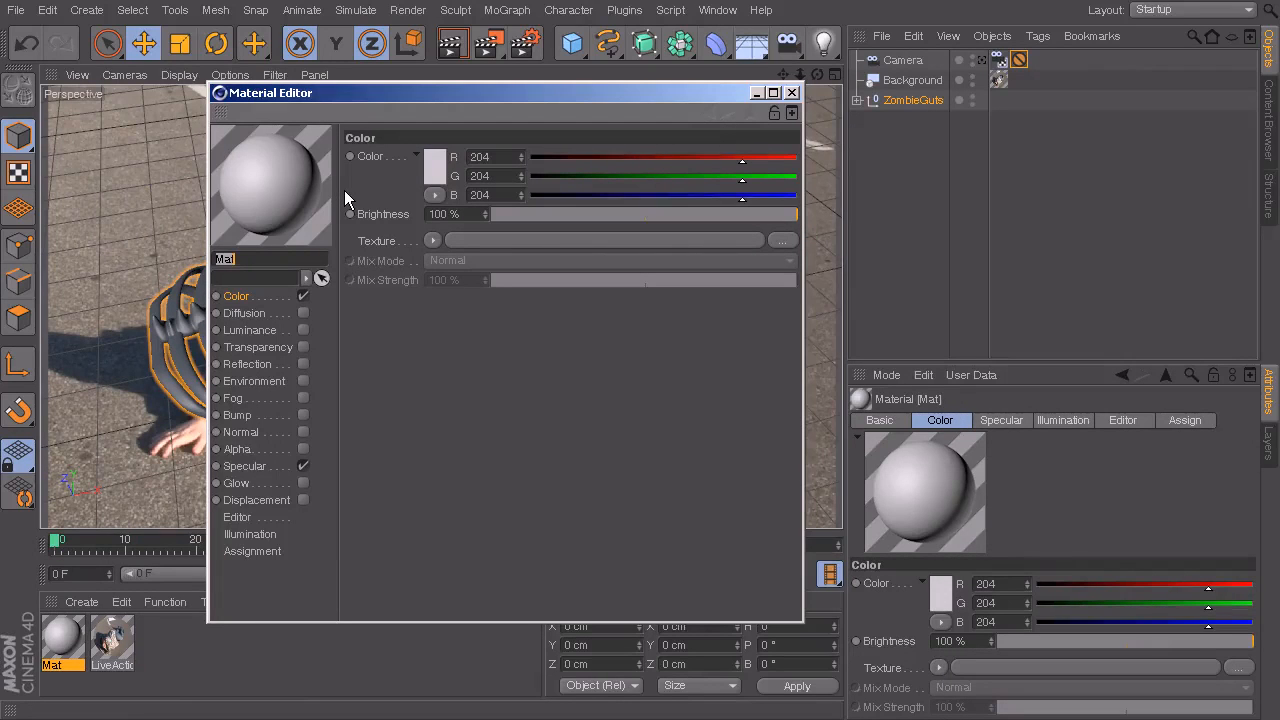
click(433, 164)
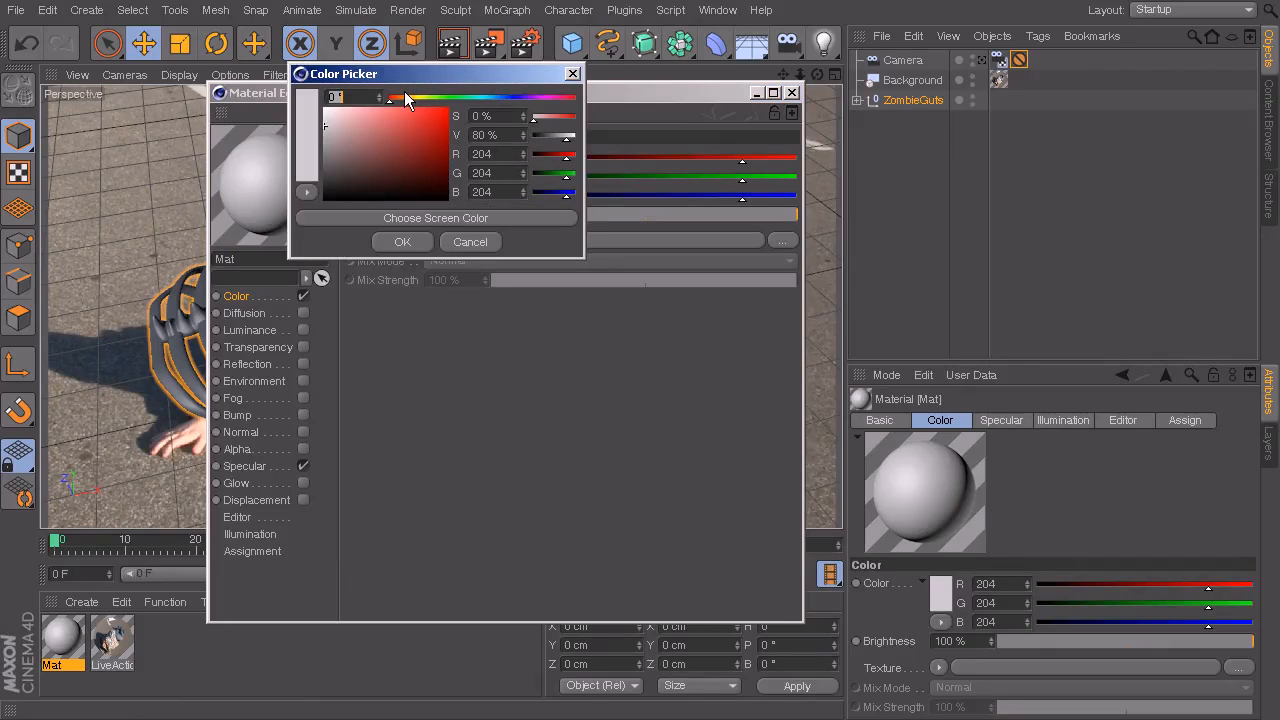
drag(387, 98, 417, 105)
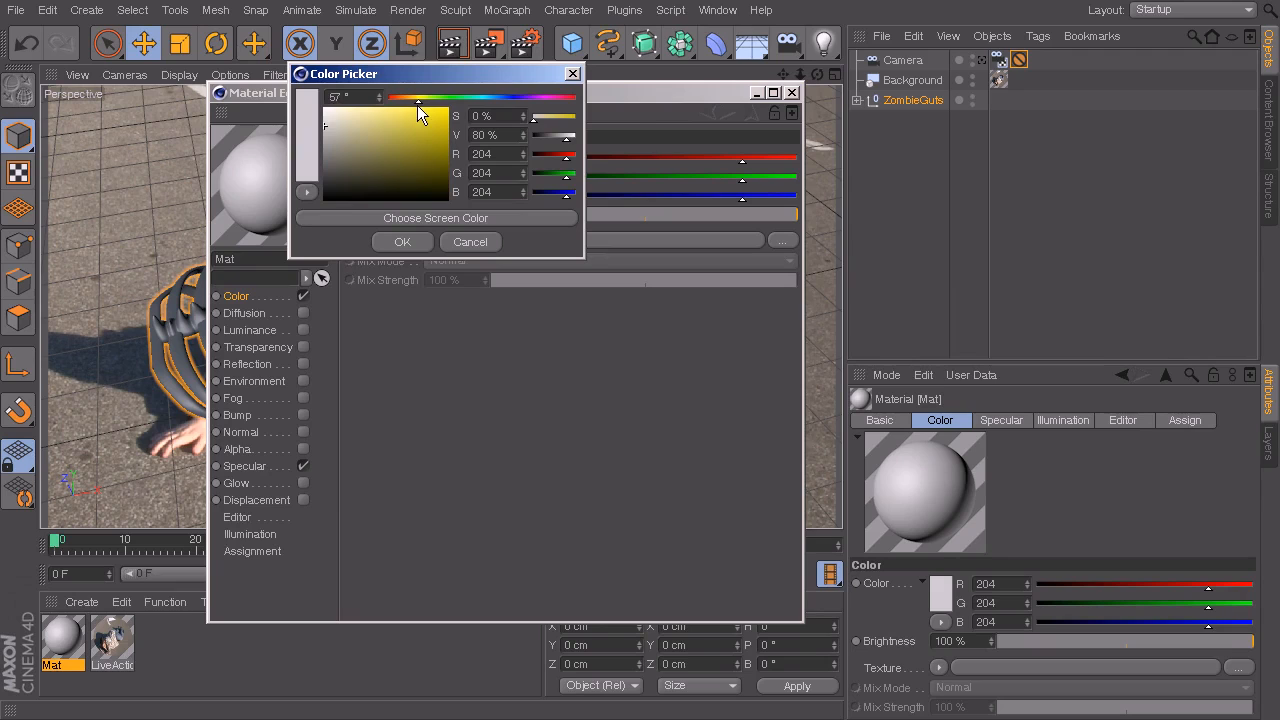
mouse_move(340, 121)
mouse_down()
mouse_move(324, 126)
mouse_move(342, 113)
mouse_up()
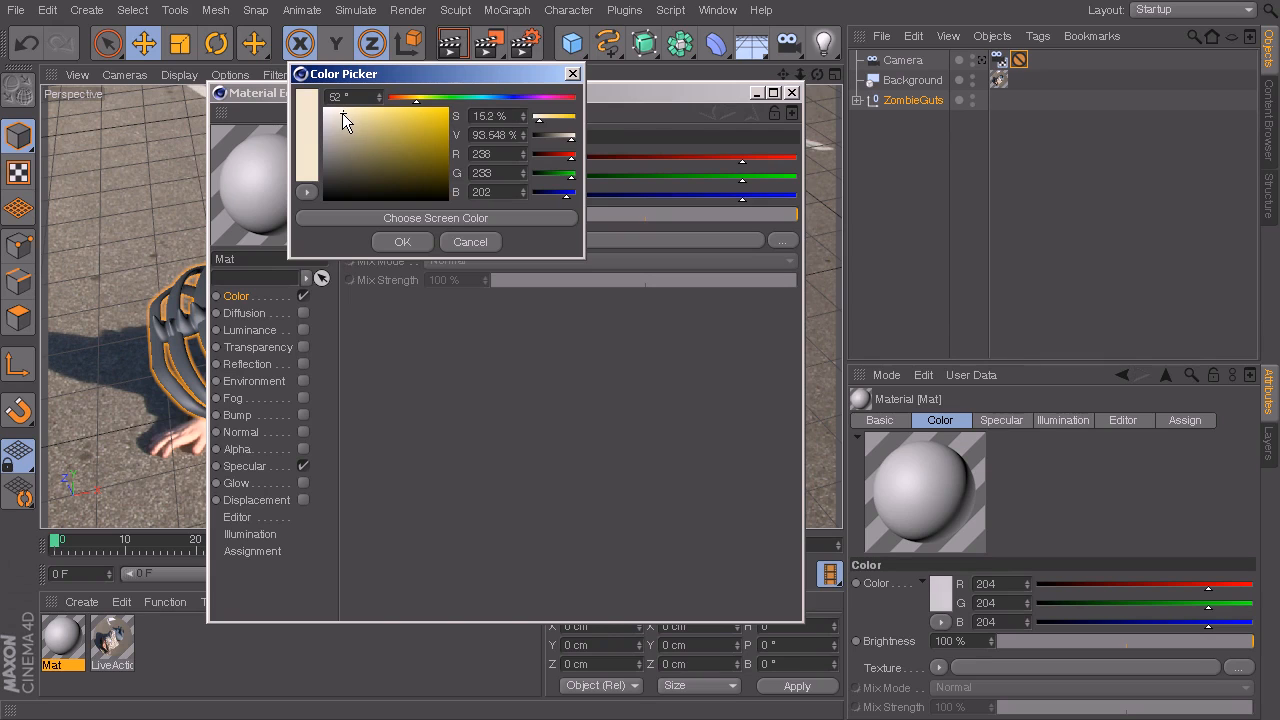
click(402, 243)
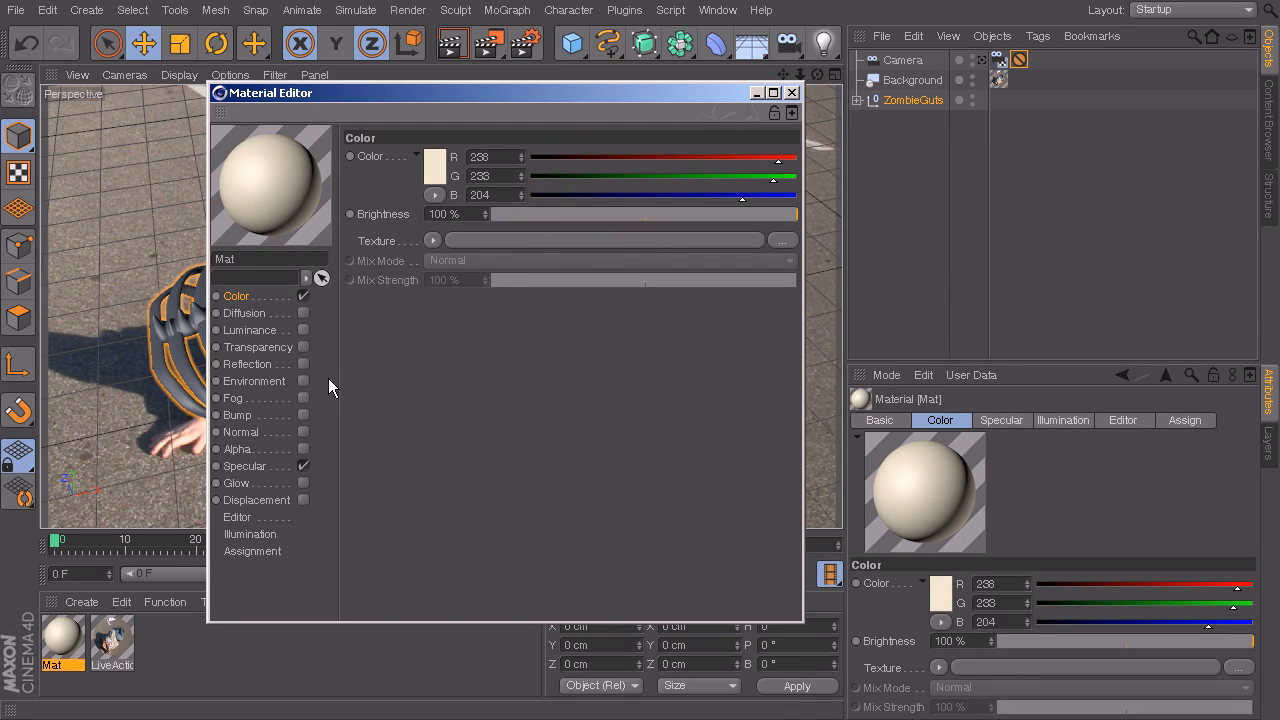
Enable the cream material's Bump channel and load a Noise shader as its texture.
click(303, 415)
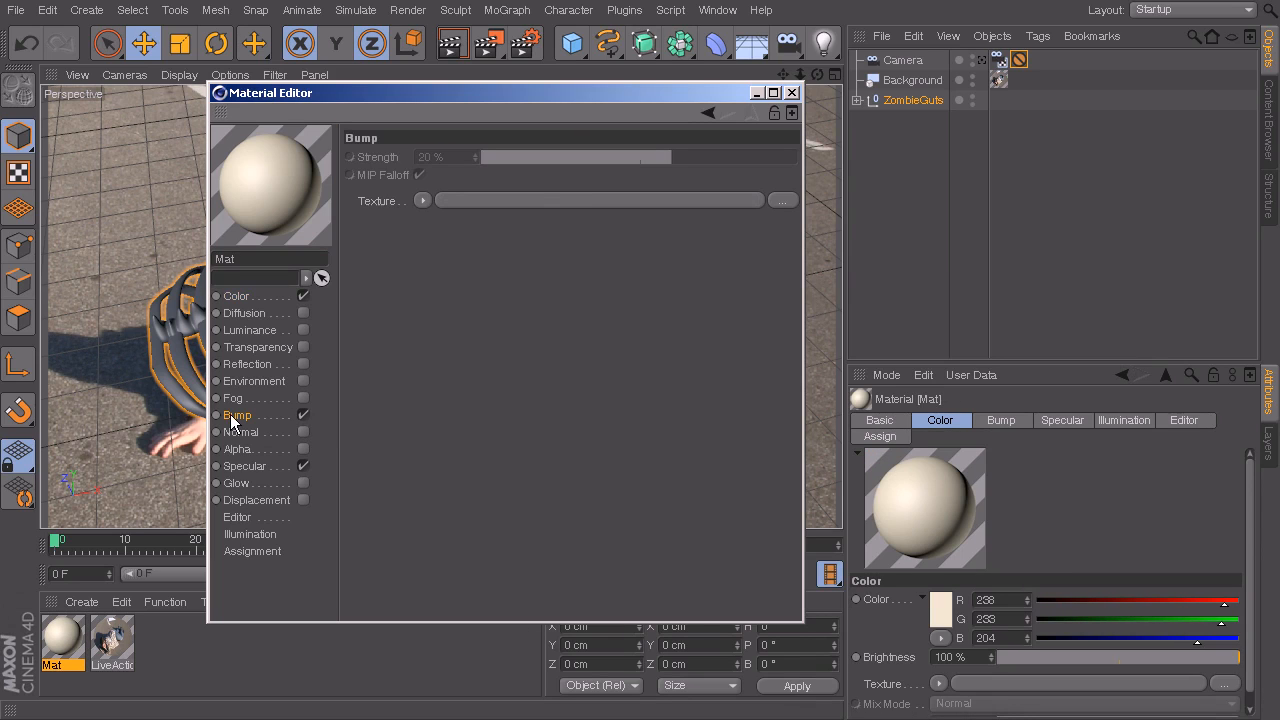
click(423, 201)
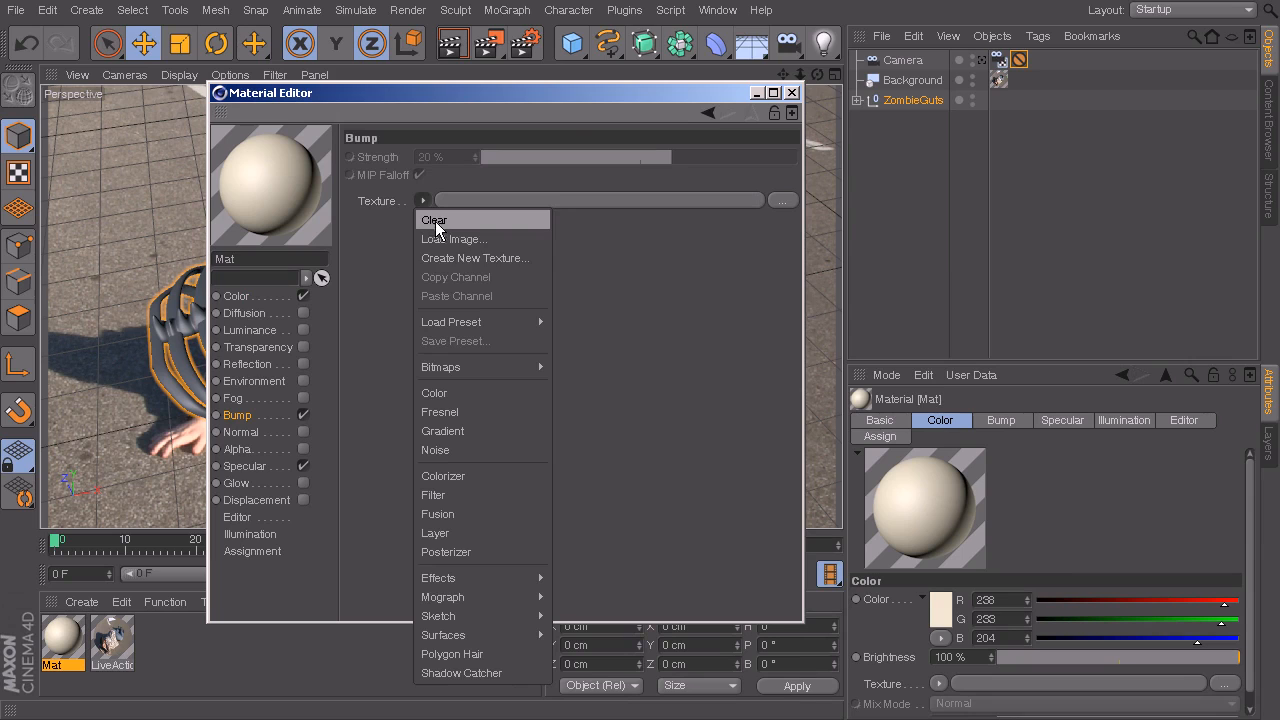
mouse_move(509, 323)
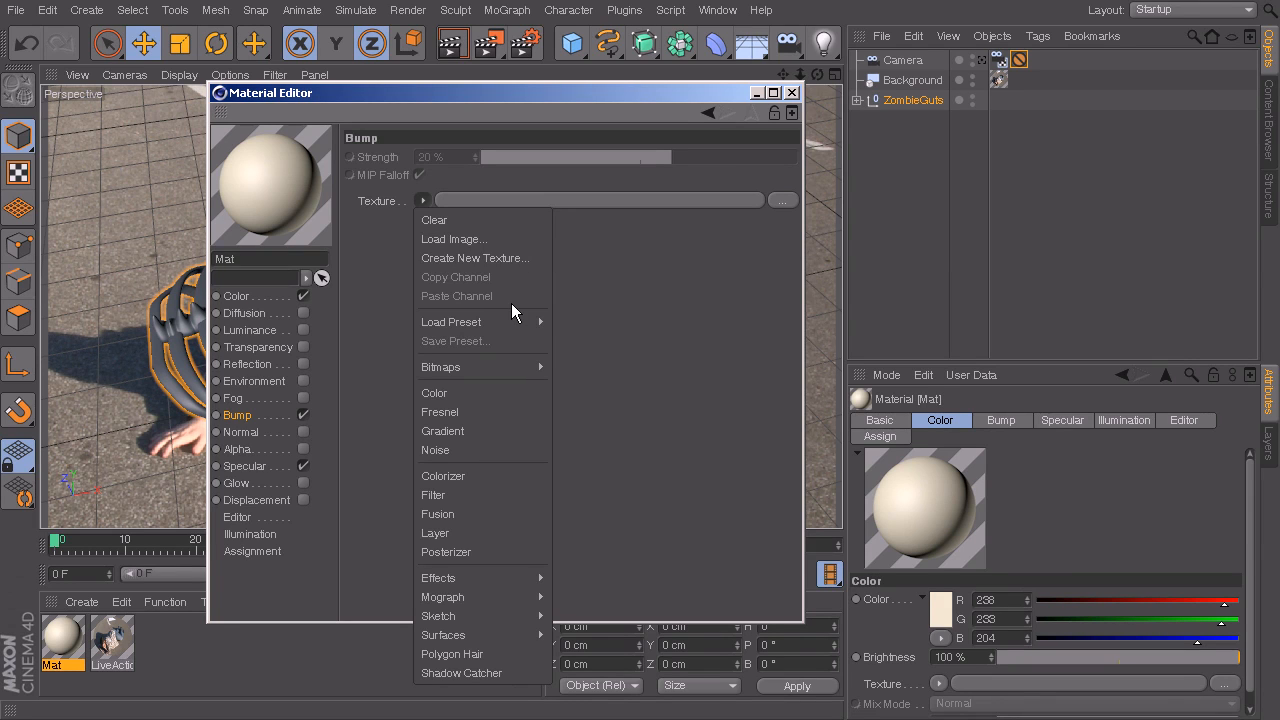
click(460, 452)
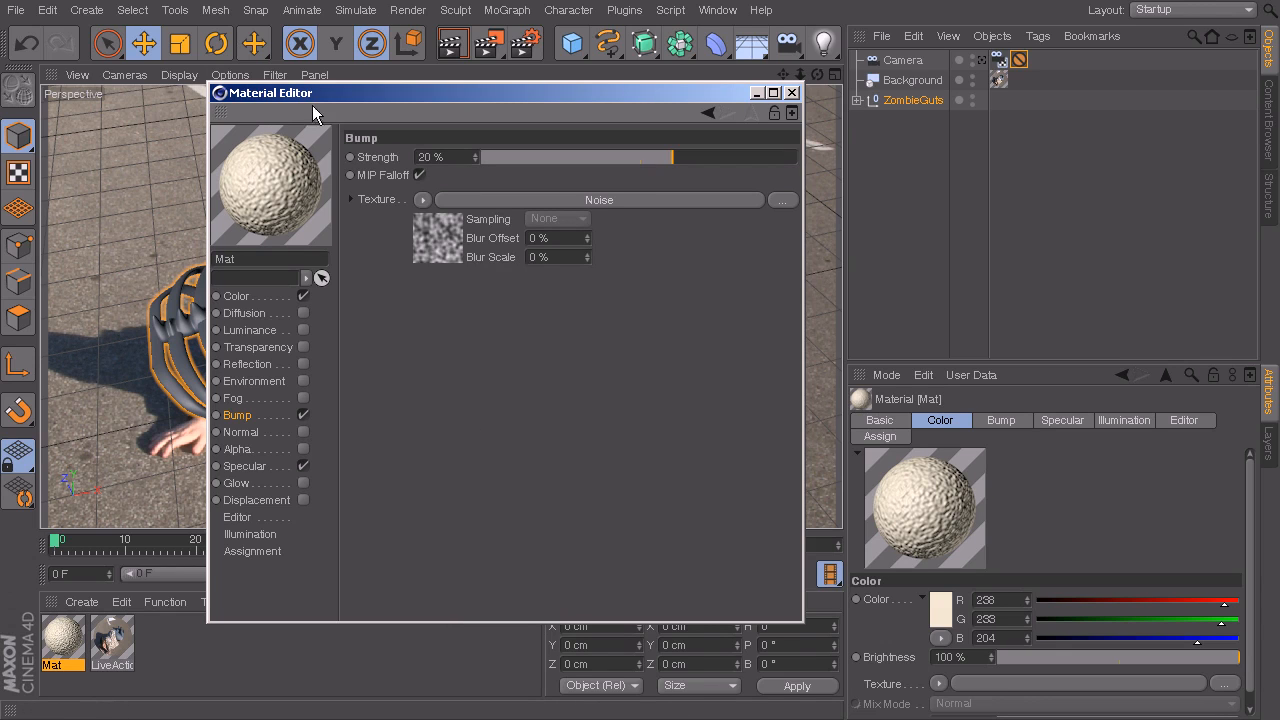
Change the bump shader's noise type to Buya and set its global scale to 200%.
click(448, 231)
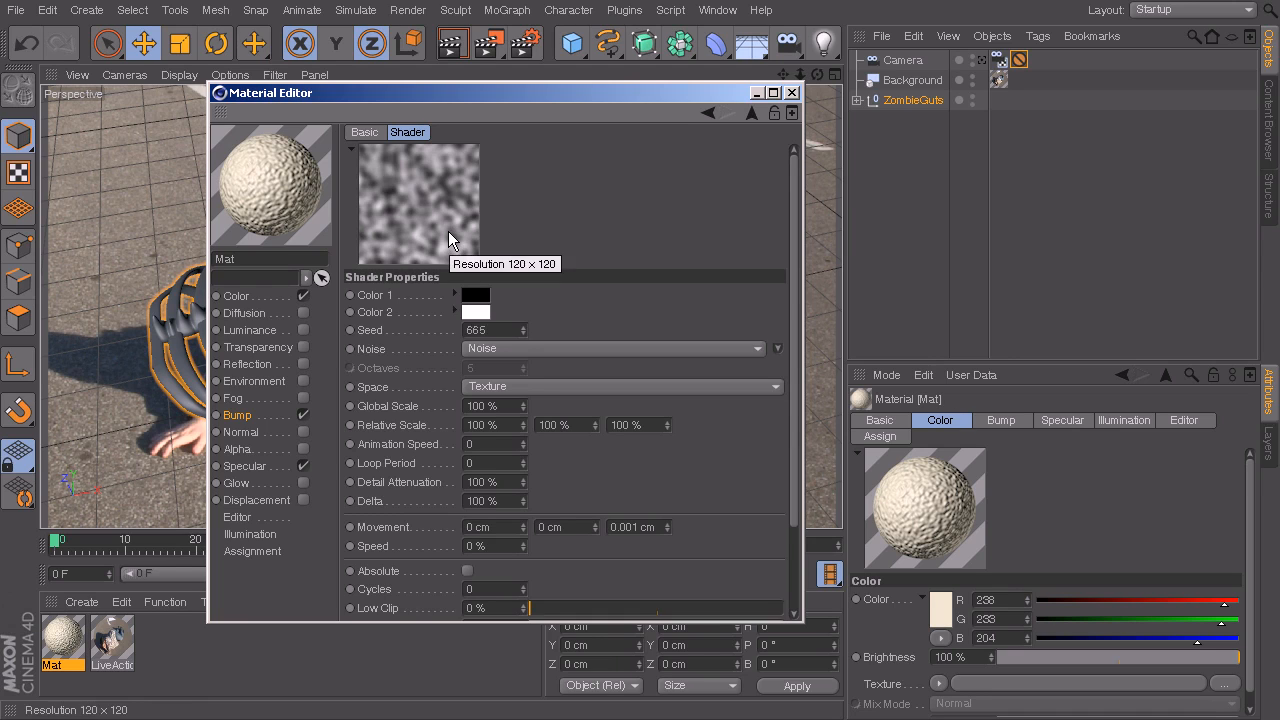
click(527, 342)
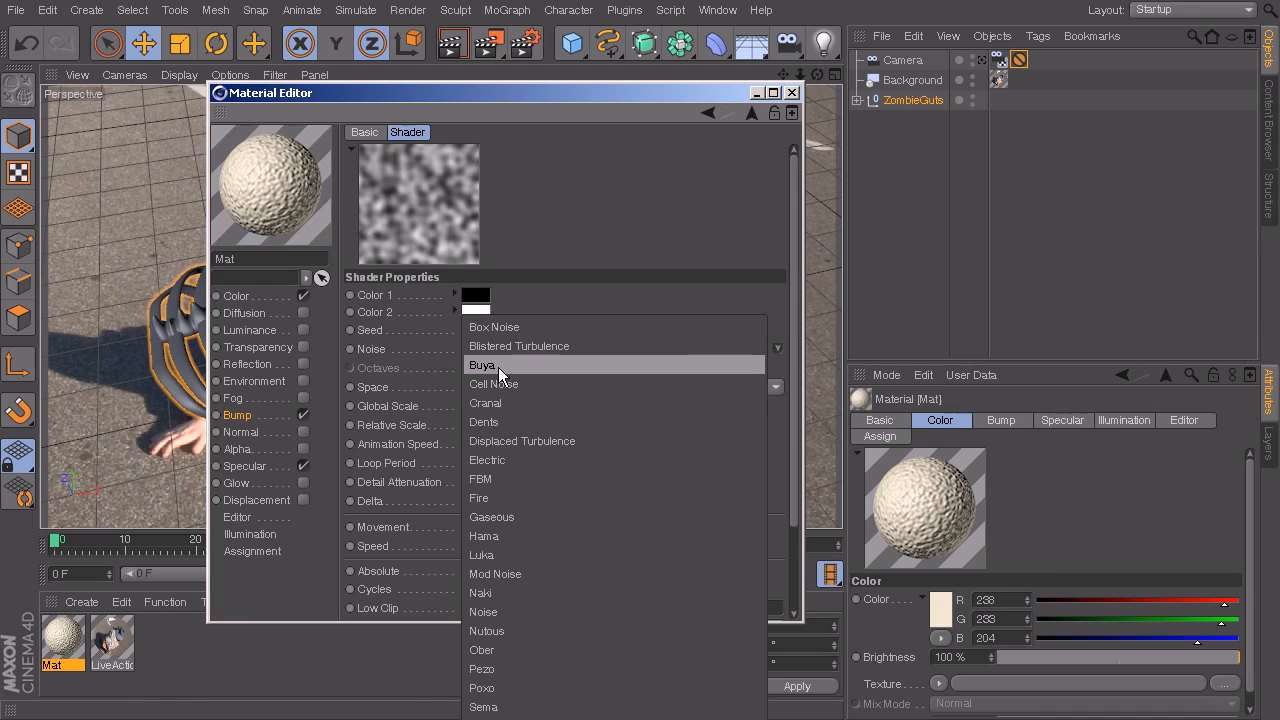
click(498, 367)
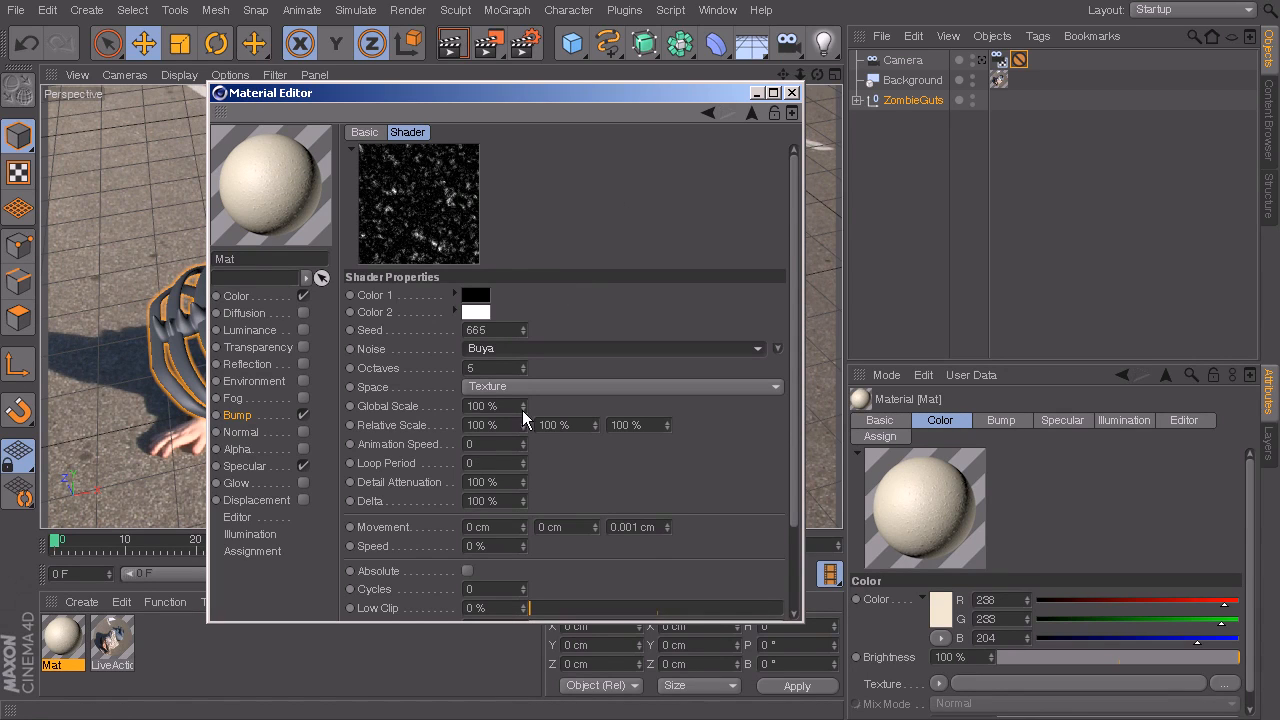
drag(522, 403, 521, 406)
double_click(506, 406)
text(200)
key(Return)
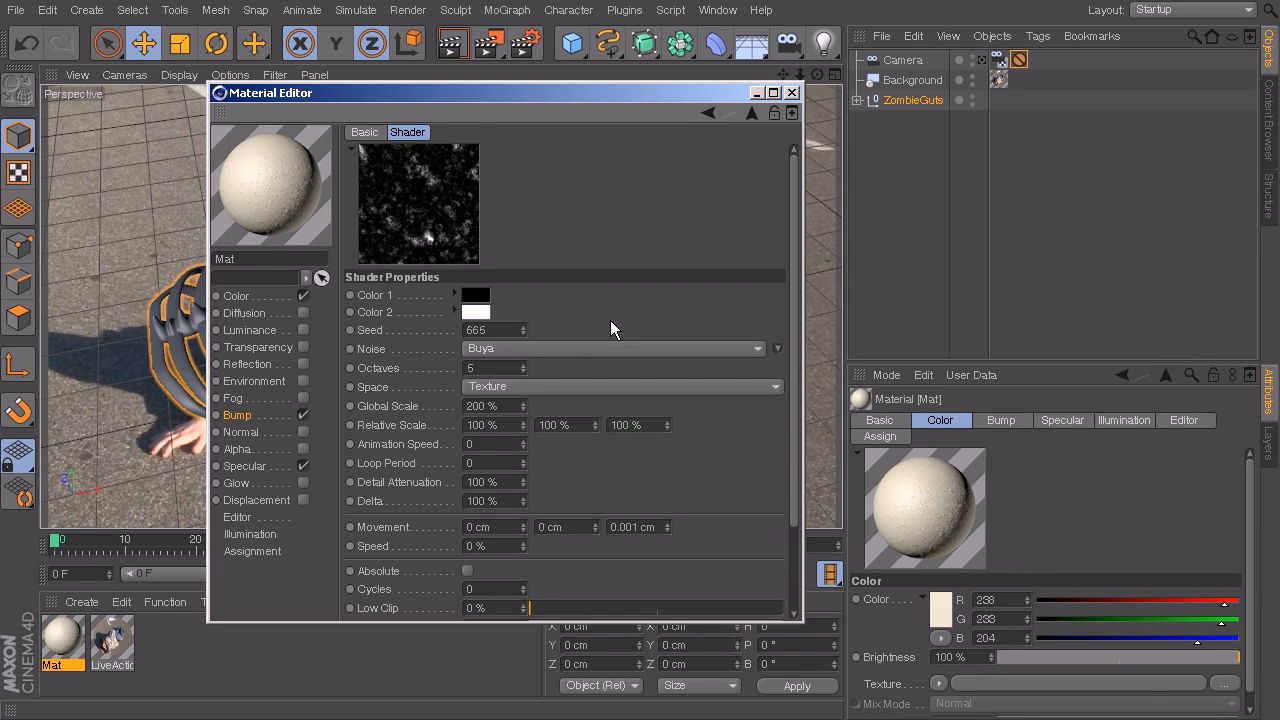
Try bump strengths of 100% and -32% on the material and return the strength to 20%.
click(237, 415)
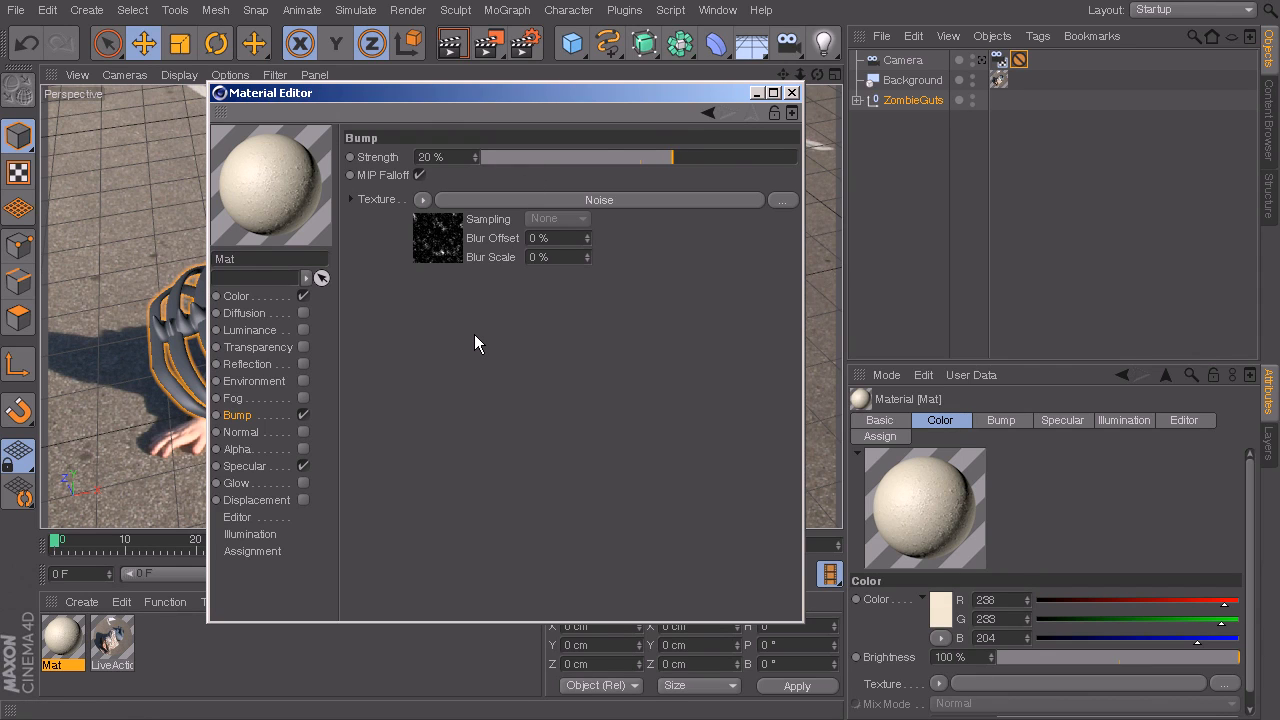
drag(692, 157, 844, 152)
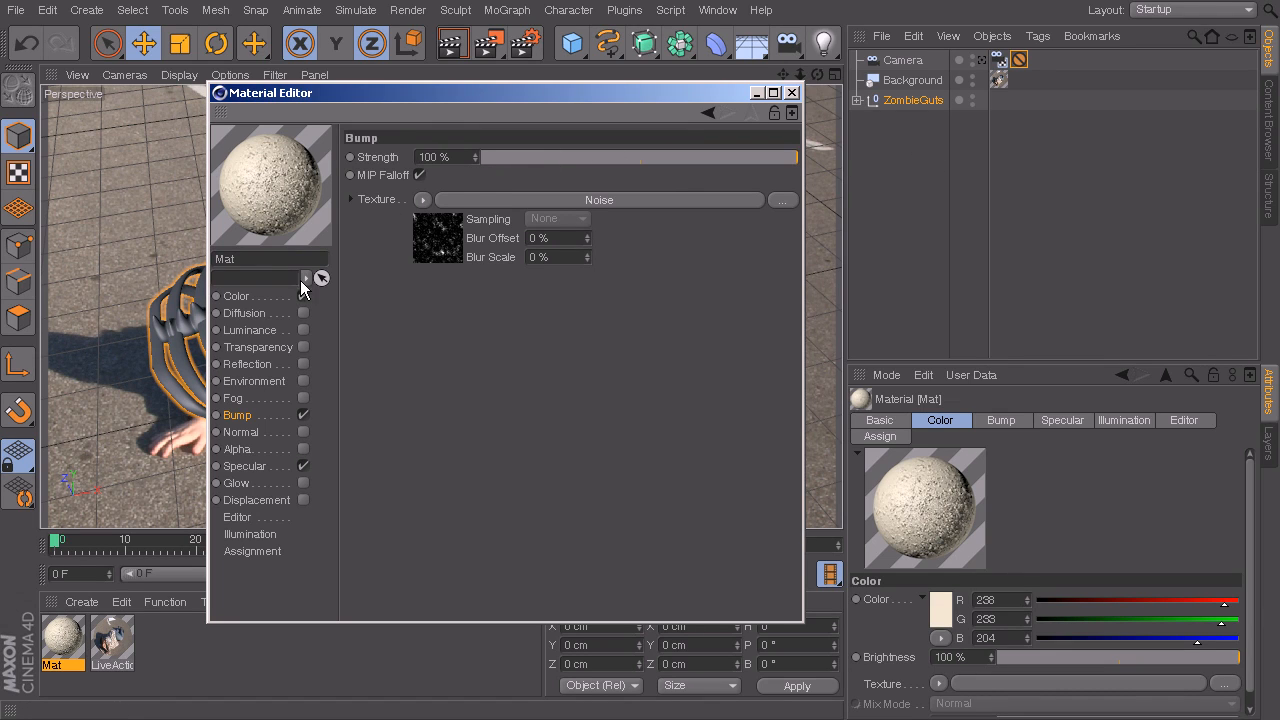
click(589, 156)
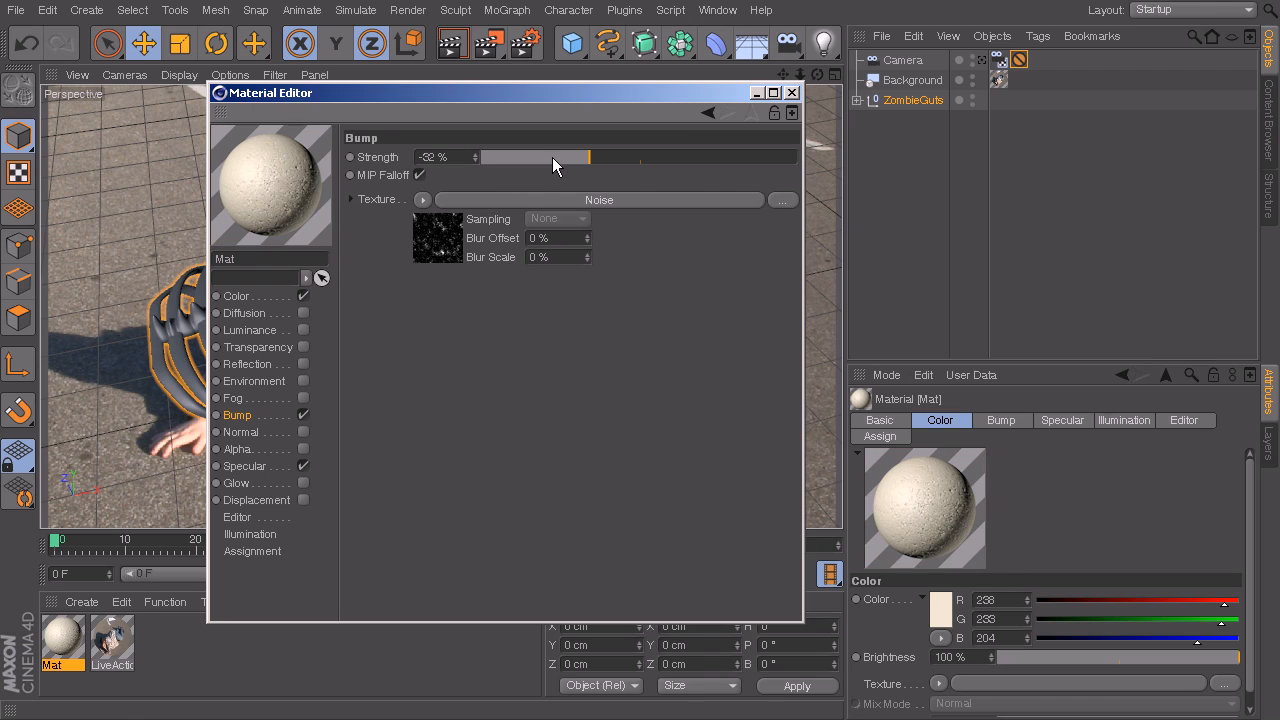
double_click(446, 157)
text(20)
key(Return)
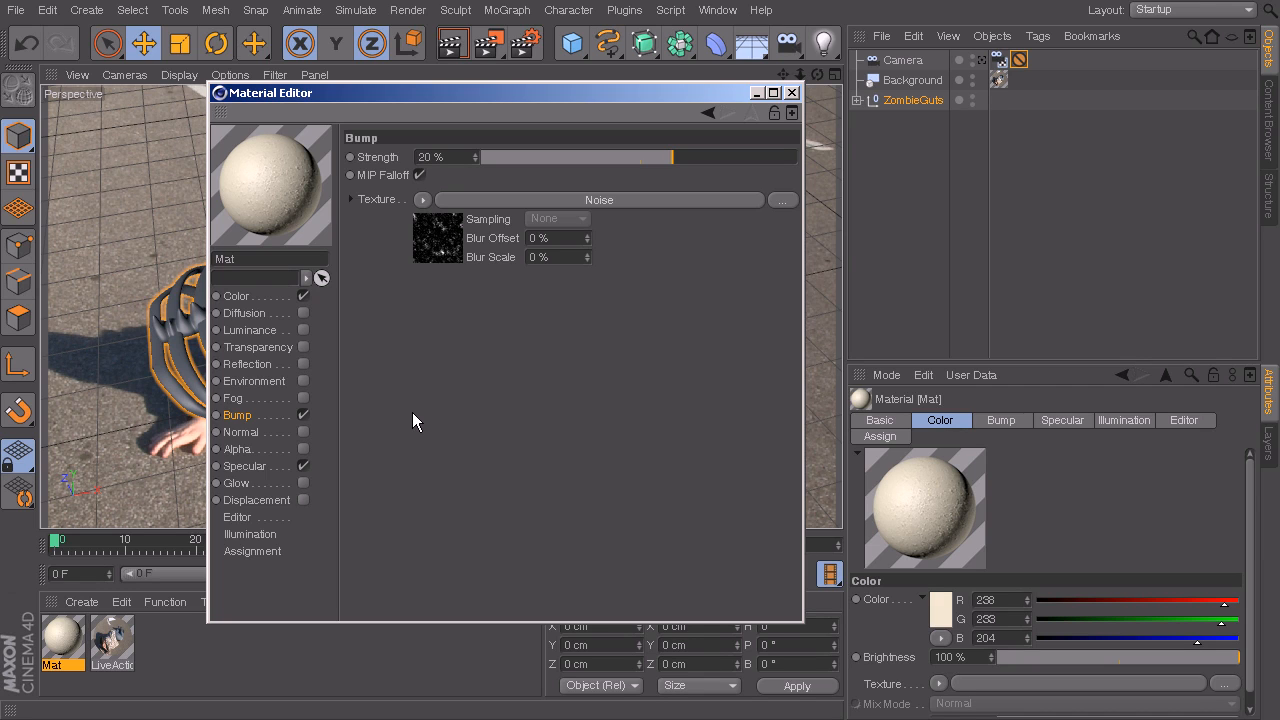
Set the material's specular brightness to 90%, width to 41% and height to 6%, and close the material editor.
click(250, 467)
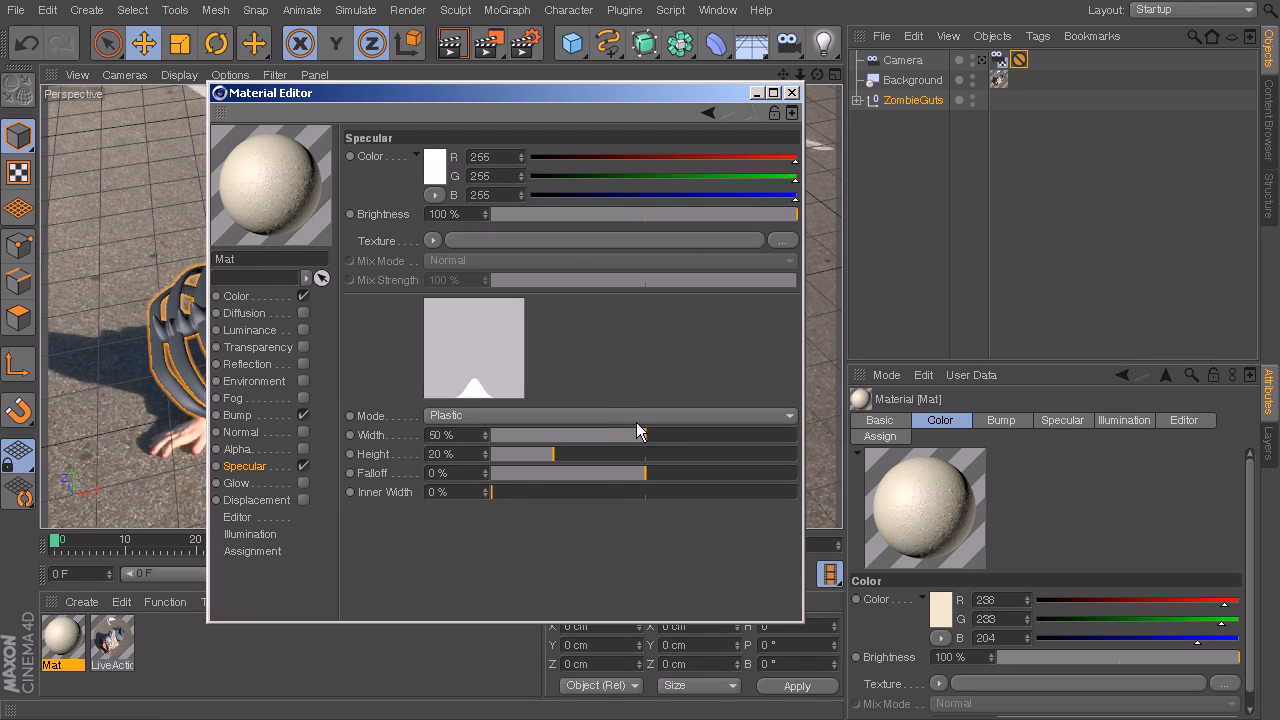
click(768, 214)
mouse_move(629, 430)
mouse_down()
mouse_move(587, 433)
mouse_move(605, 434)
mouse_up()
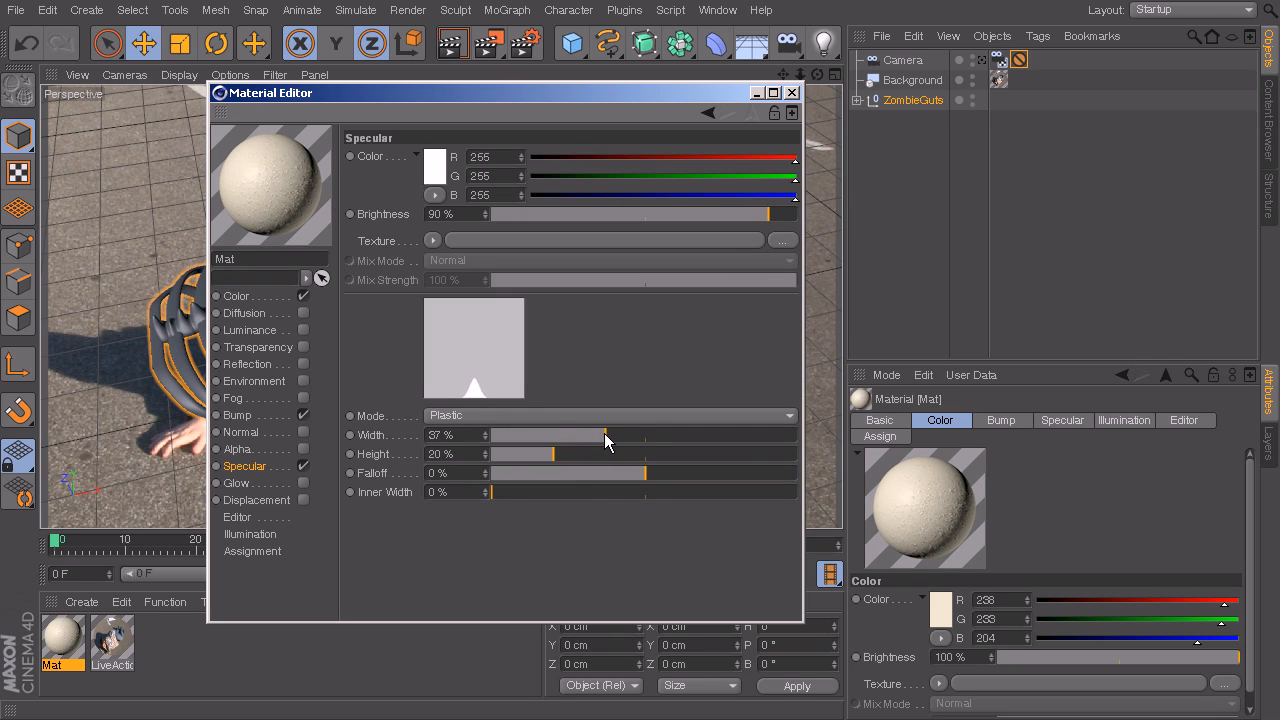
drag(605, 434, 617, 434)
drag(556, 453, 513, 451)
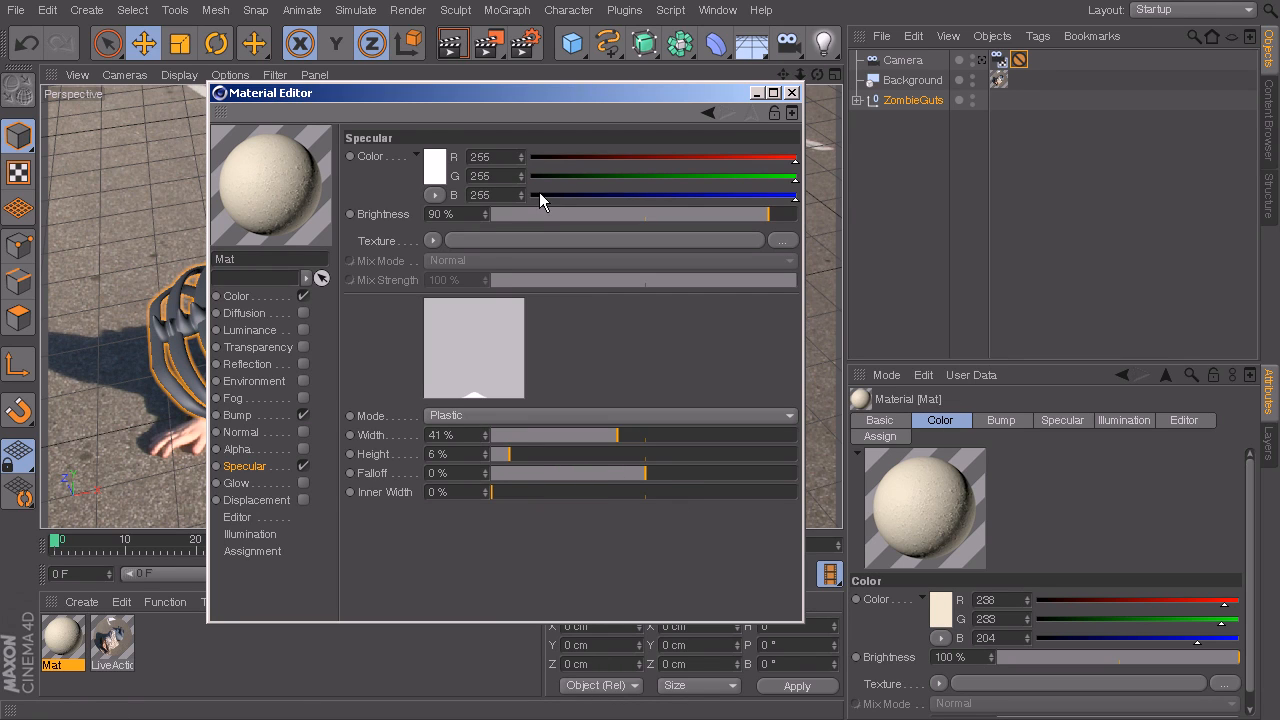
click(792, 93)
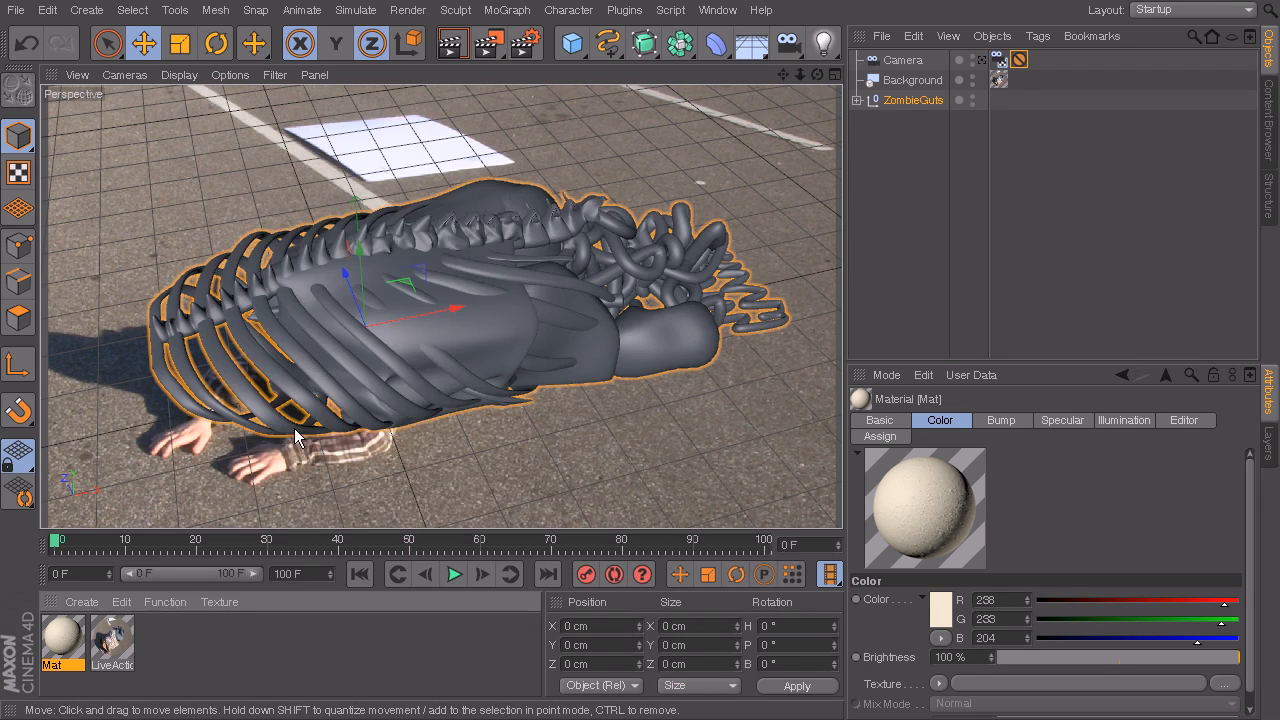
Apply the cream material to the skeleton object inside ZombieGuts and turn on the Interactive Render Region.
click(856, 100)
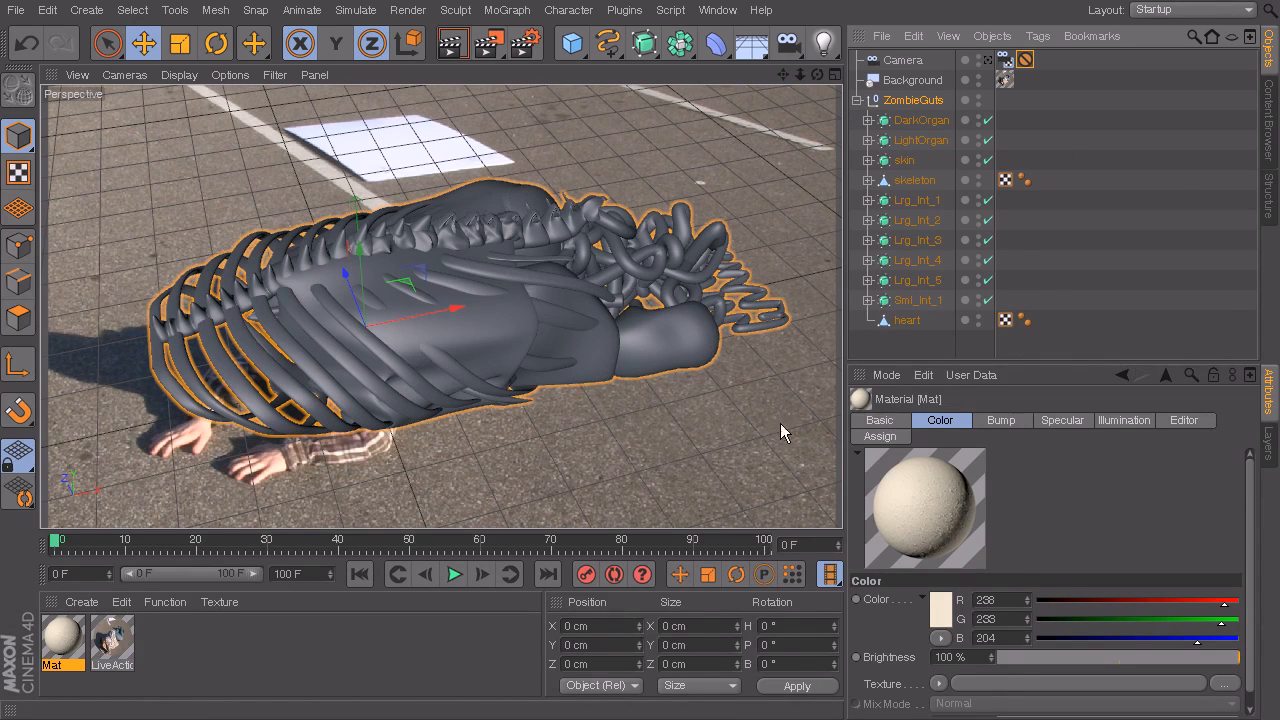
drag(64, 642, 908, 181)
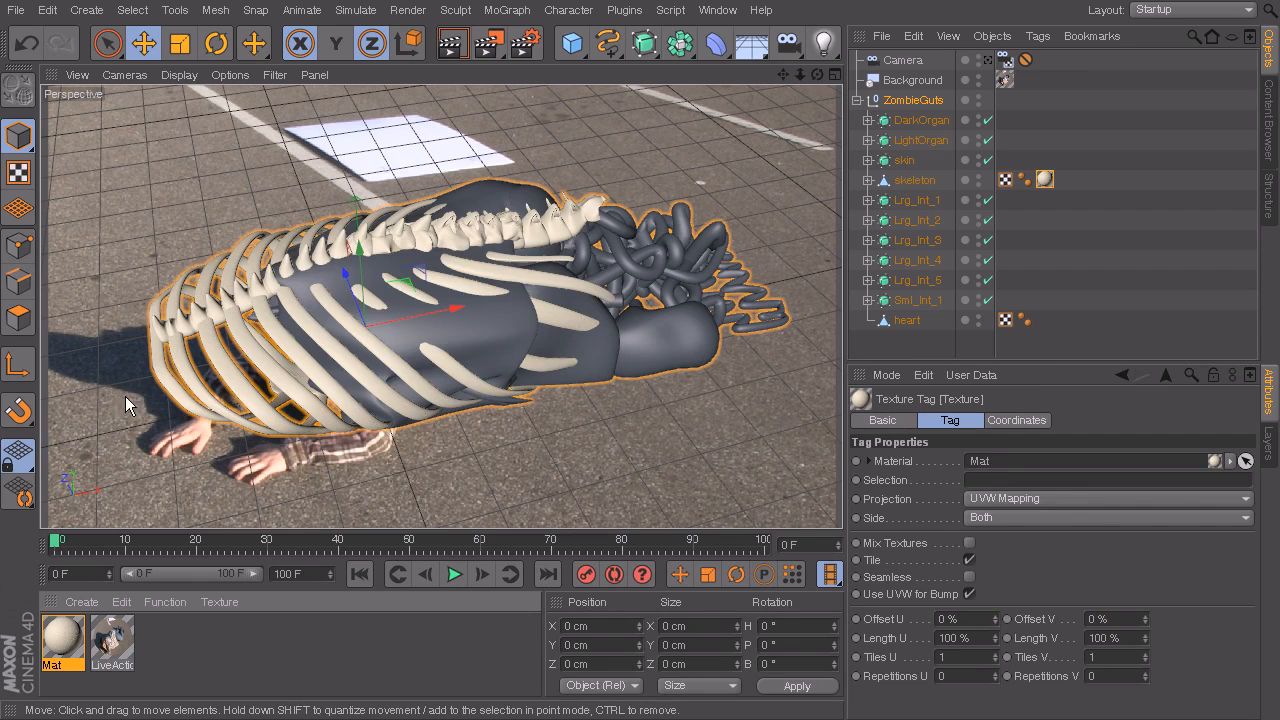
click(404, 11)
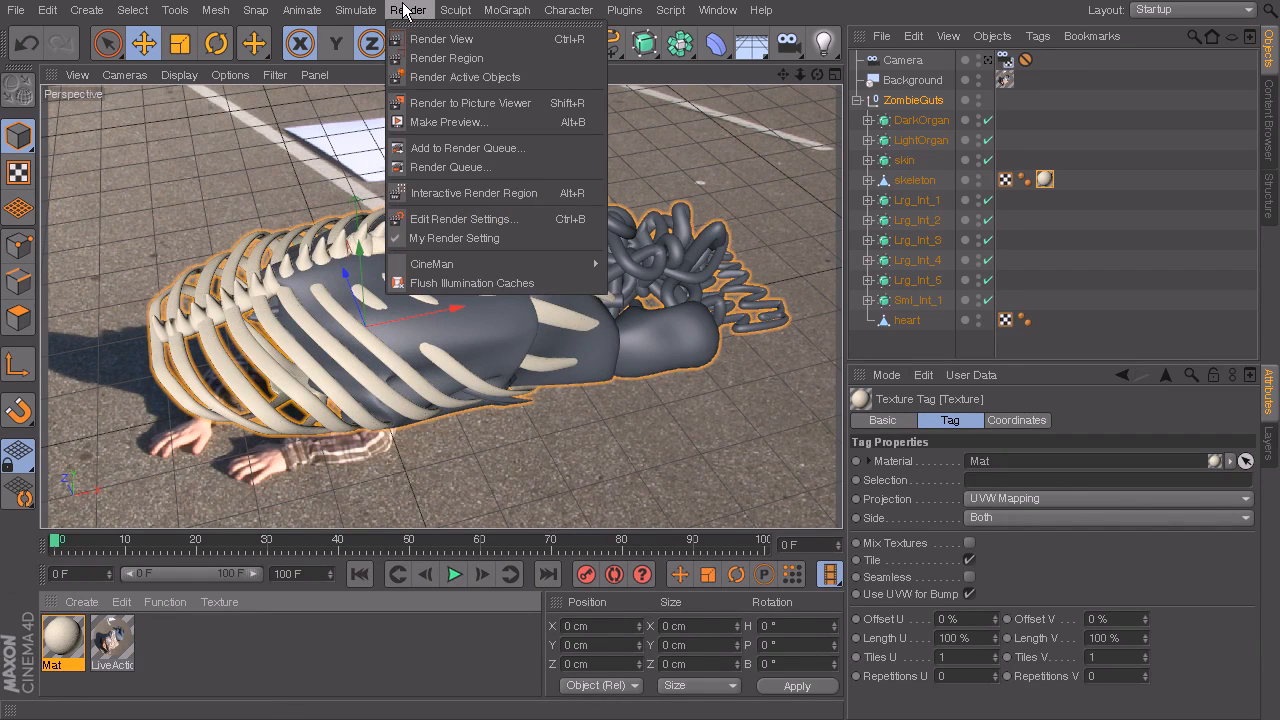
click(429, 193)
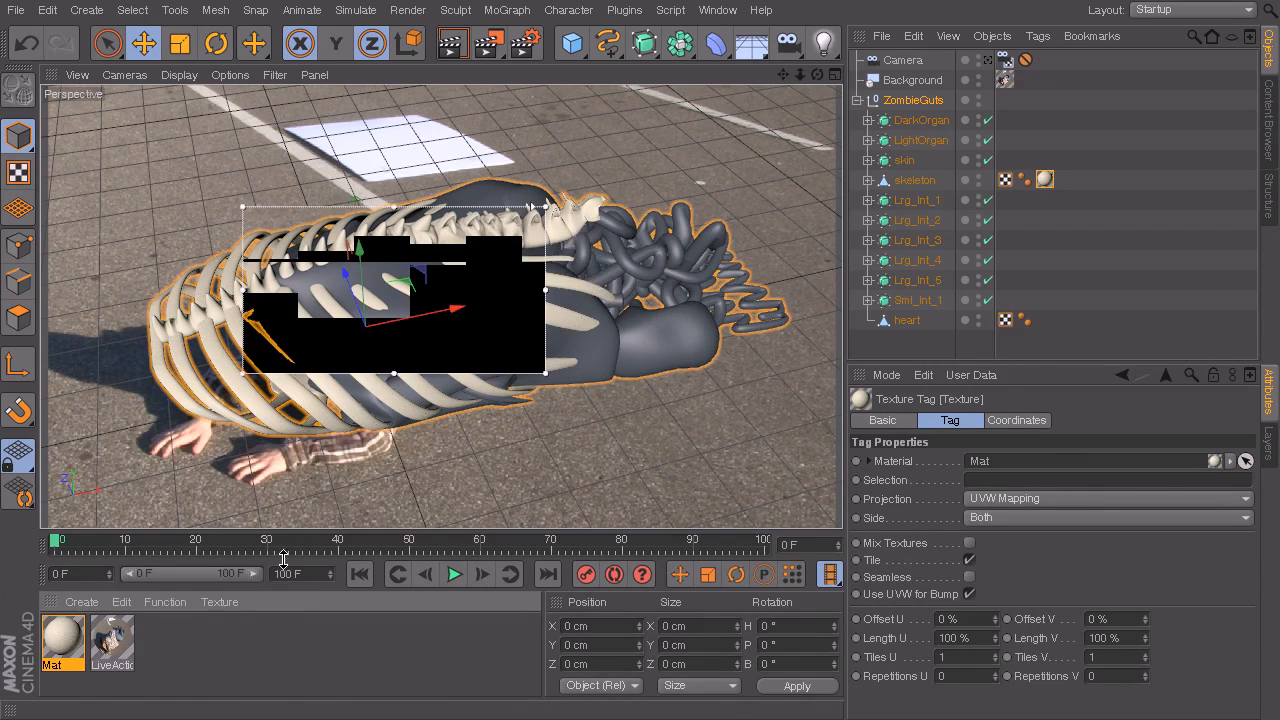
Create a new material and load a Noise shader into its color channel's texture.
click(81, 602)
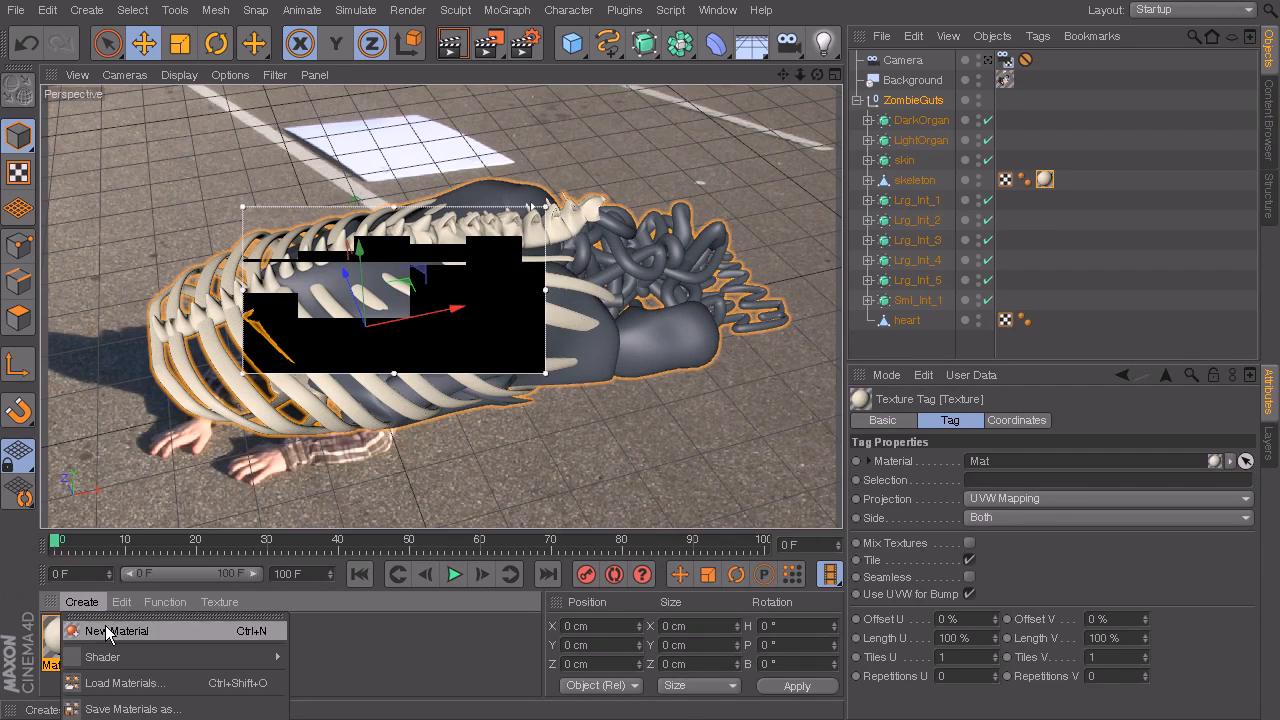
click(112, 631)
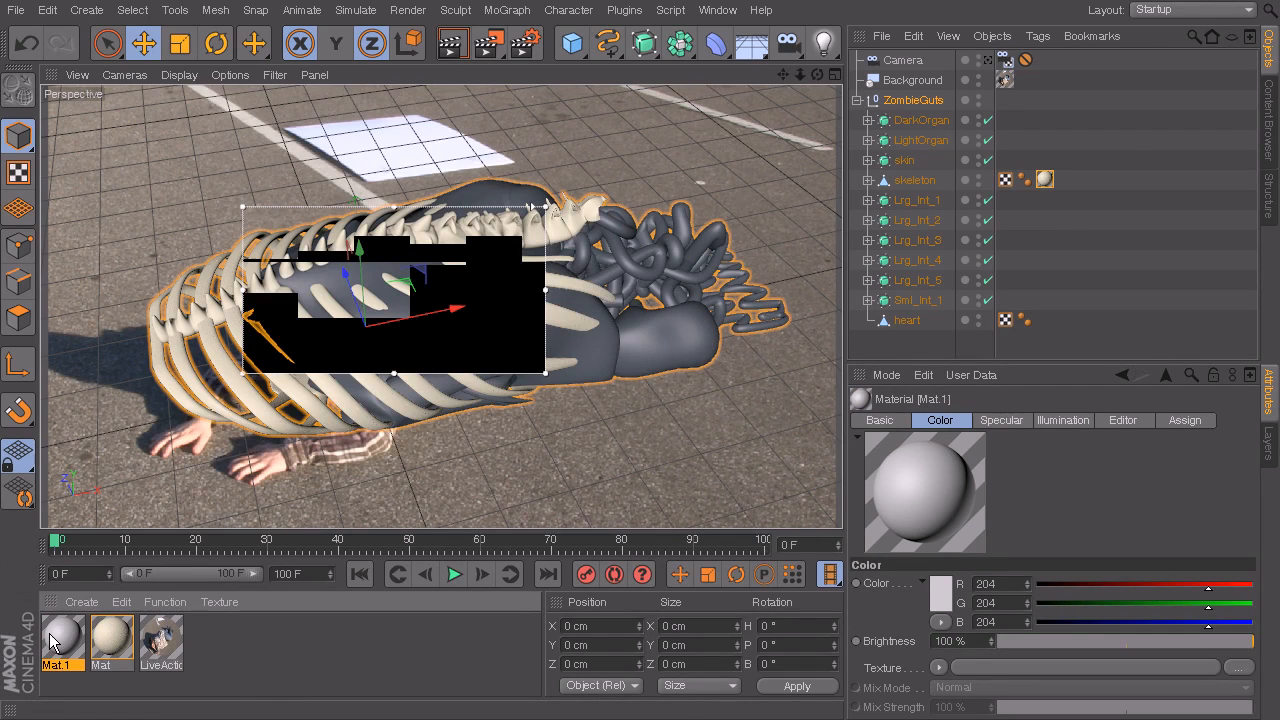
double_click(49, 633)
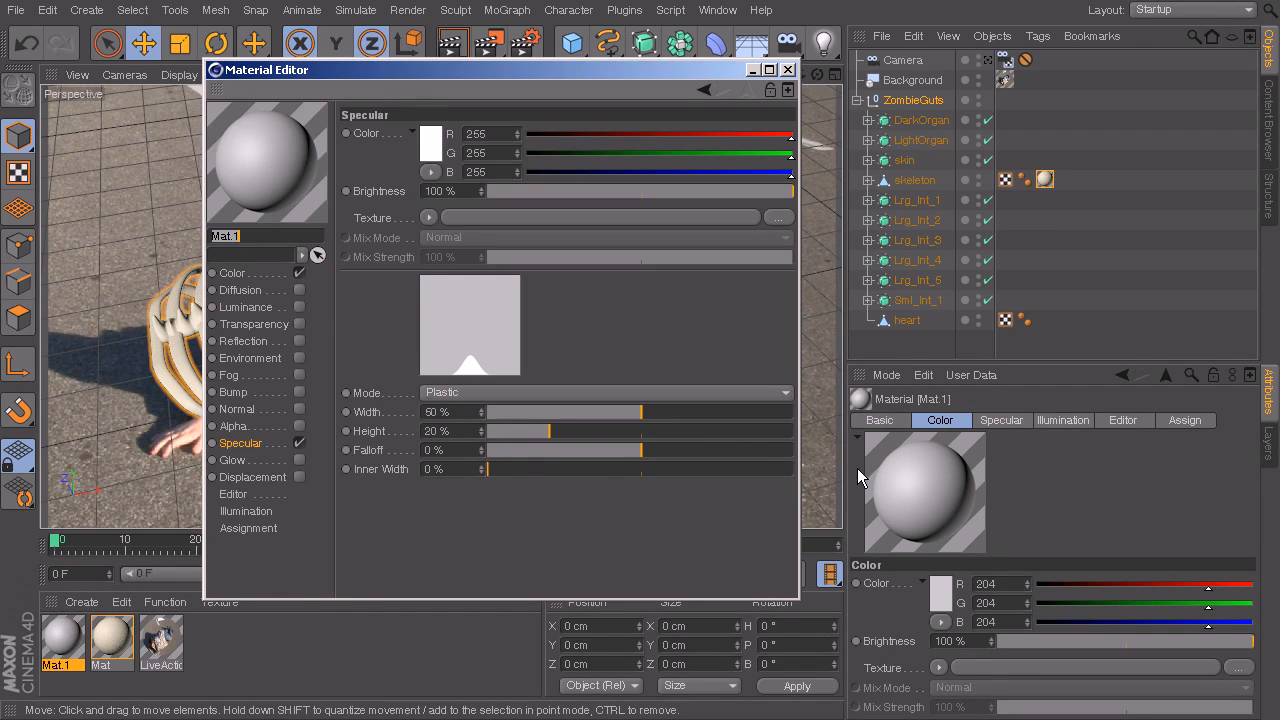
click(232, 273)
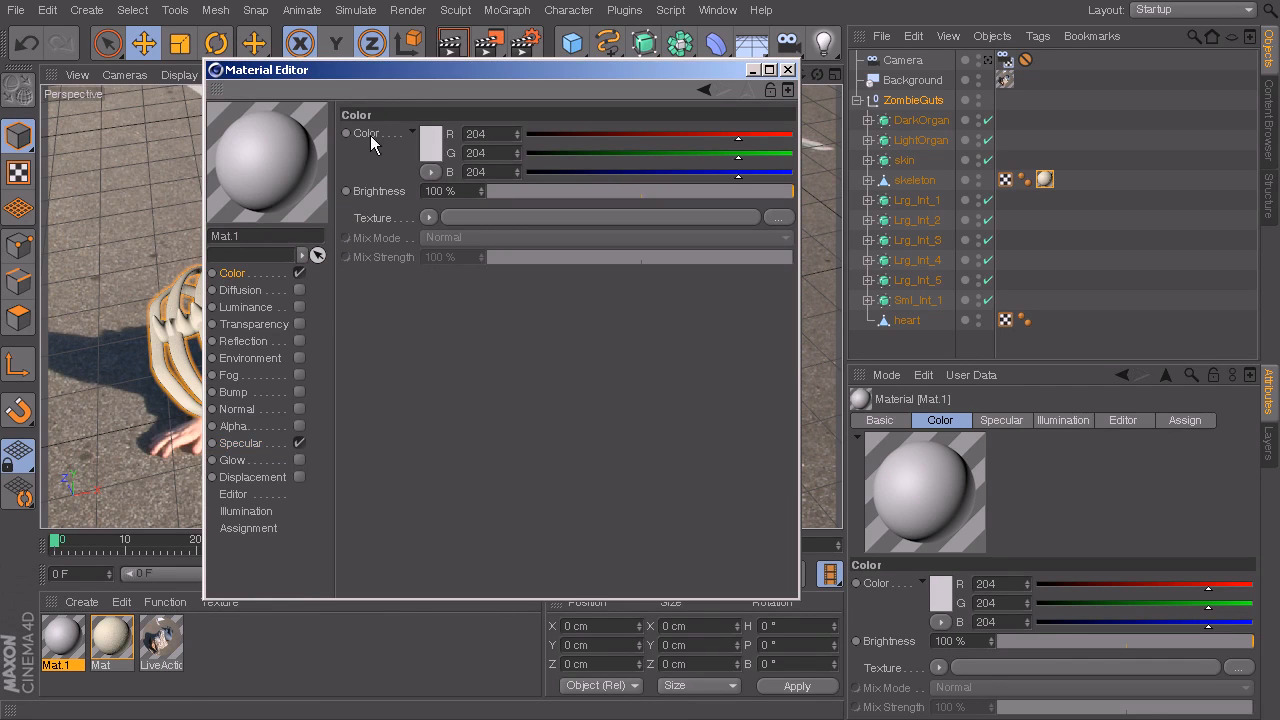
click(428, 219)
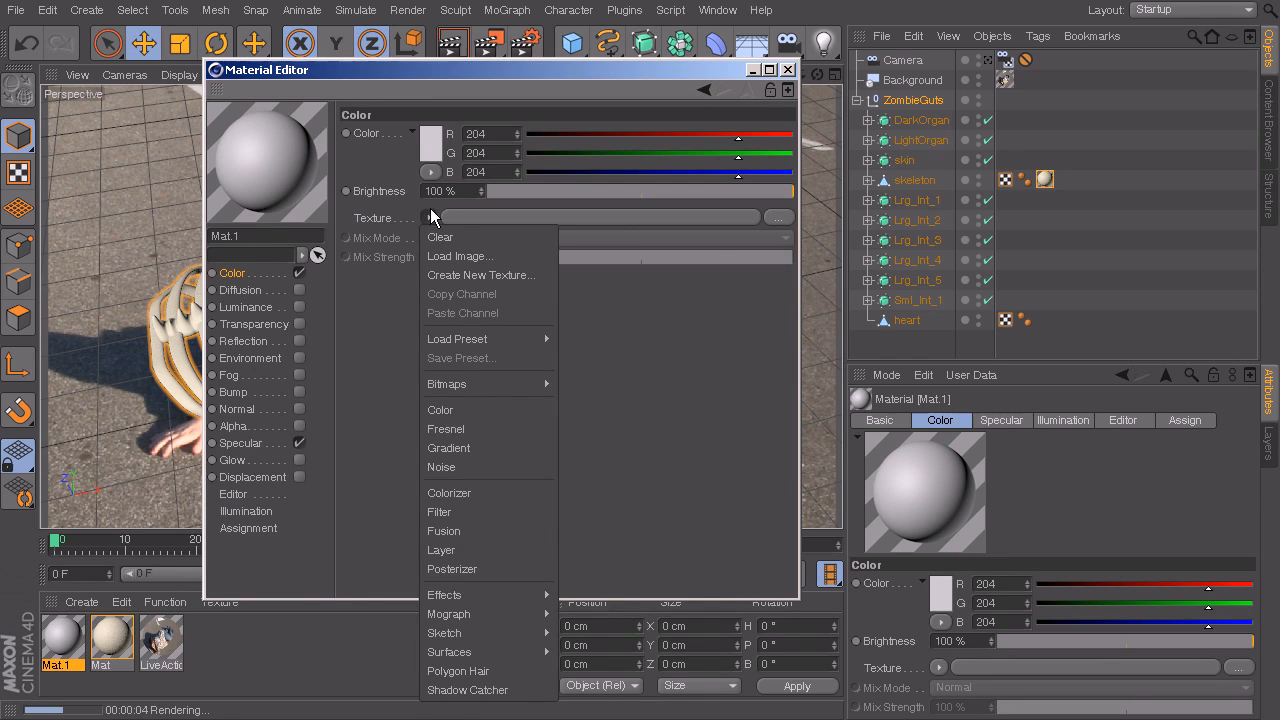
click(455, 467)
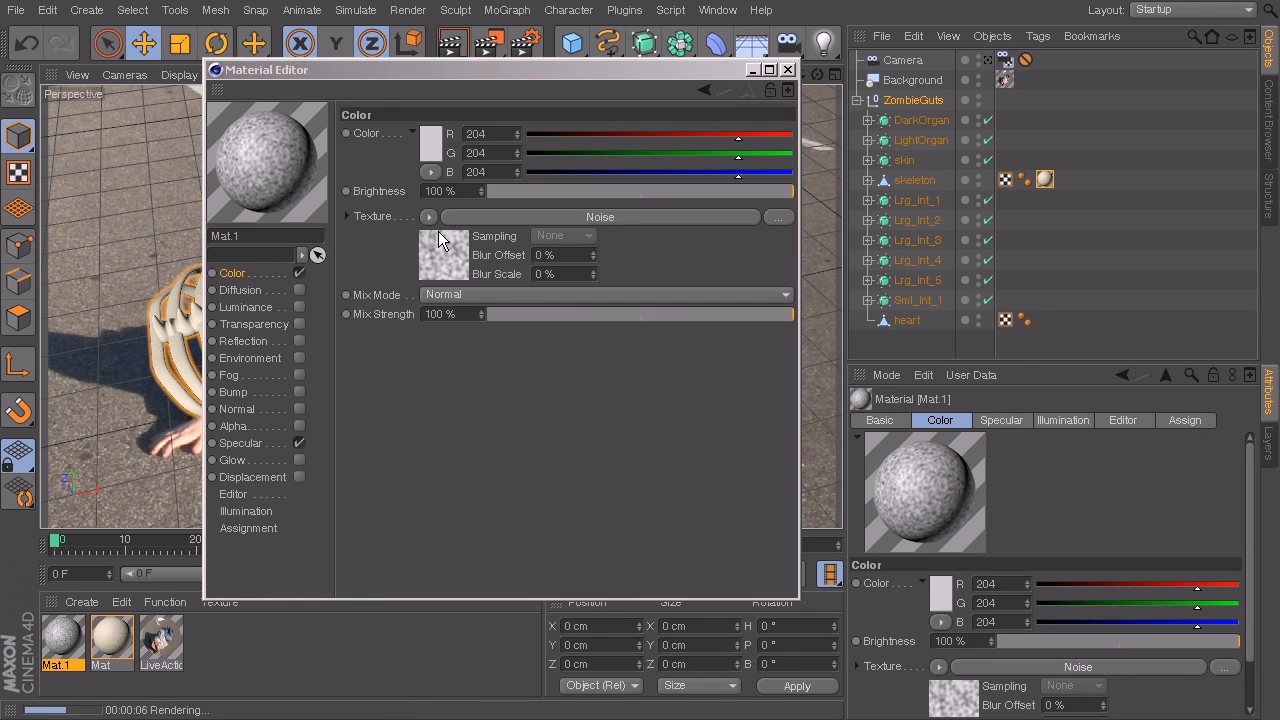
Change the color channel's noise type to Stupl and set its global scale to 275%.
click(559, 215)
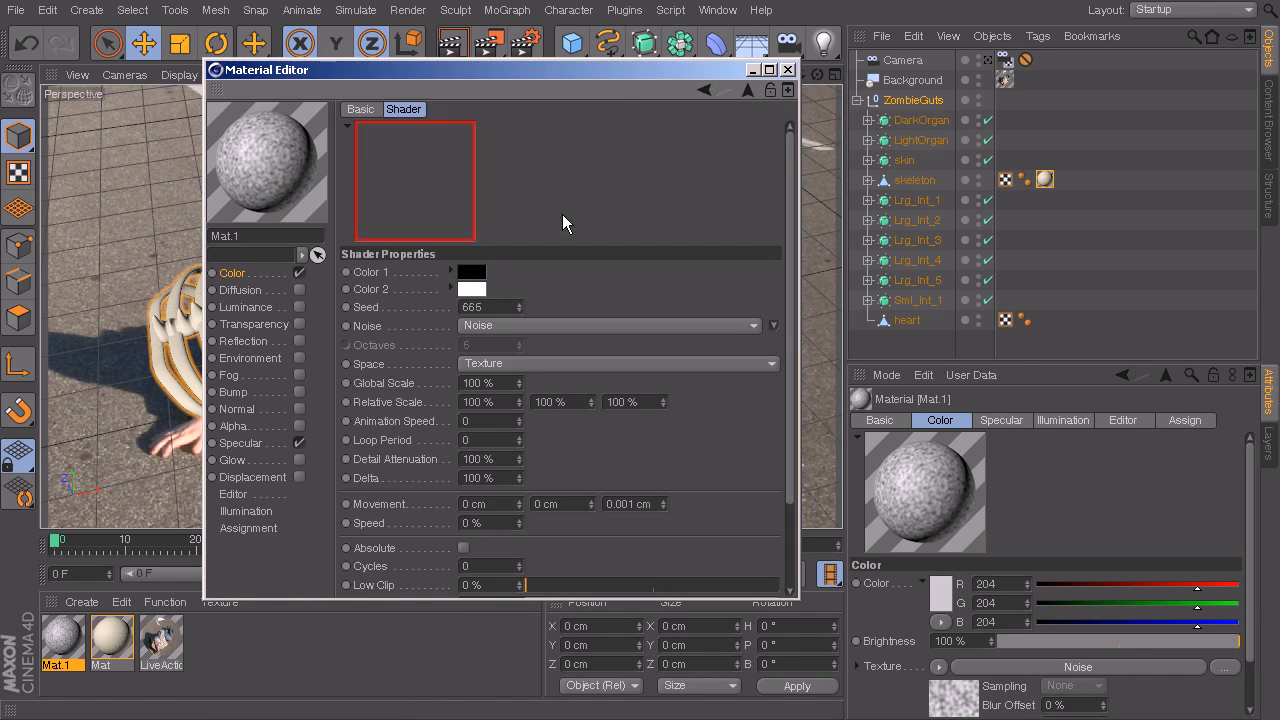
click(498, 328)
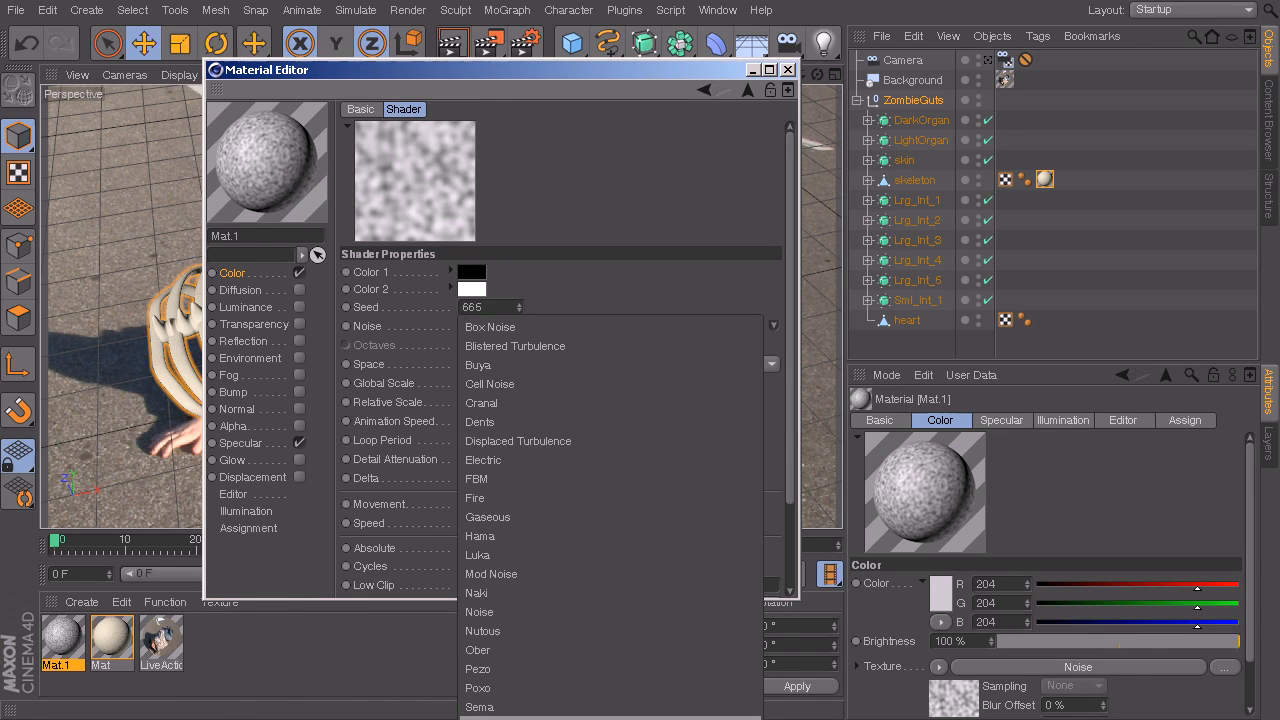
click(490, 716)
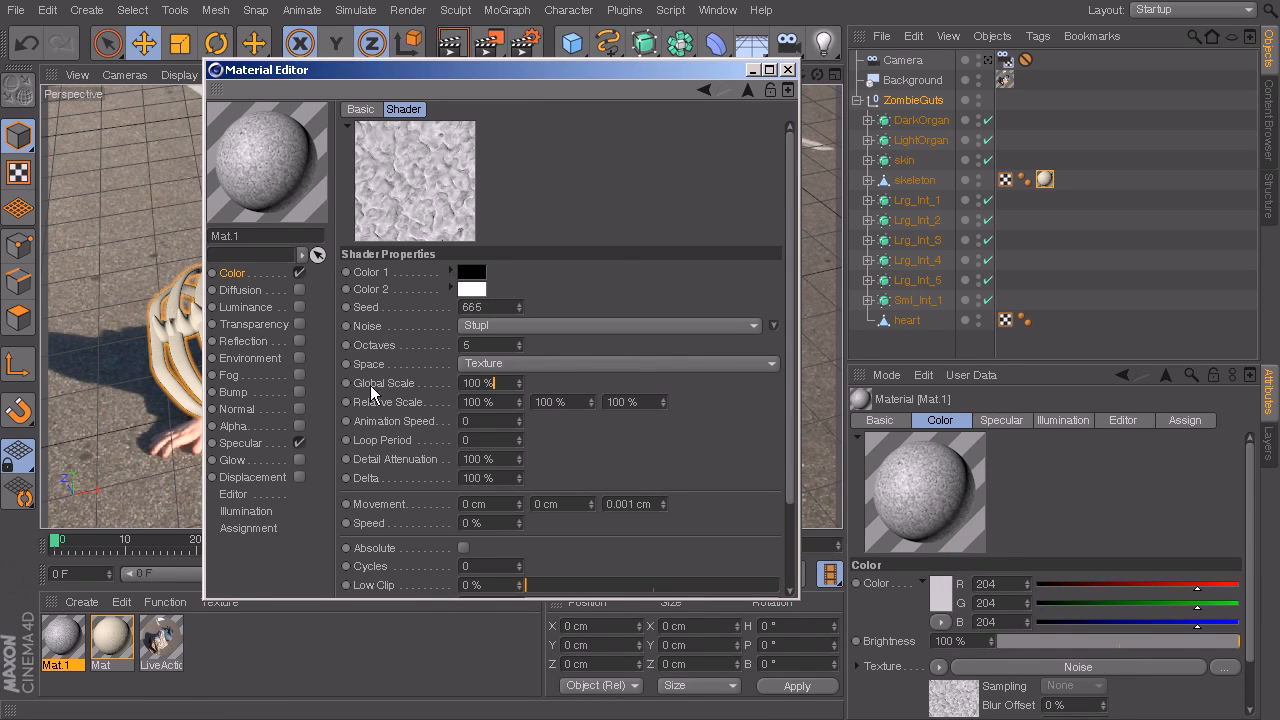
drag(500, 384, 391, 390)
text(275275)
key(Return)
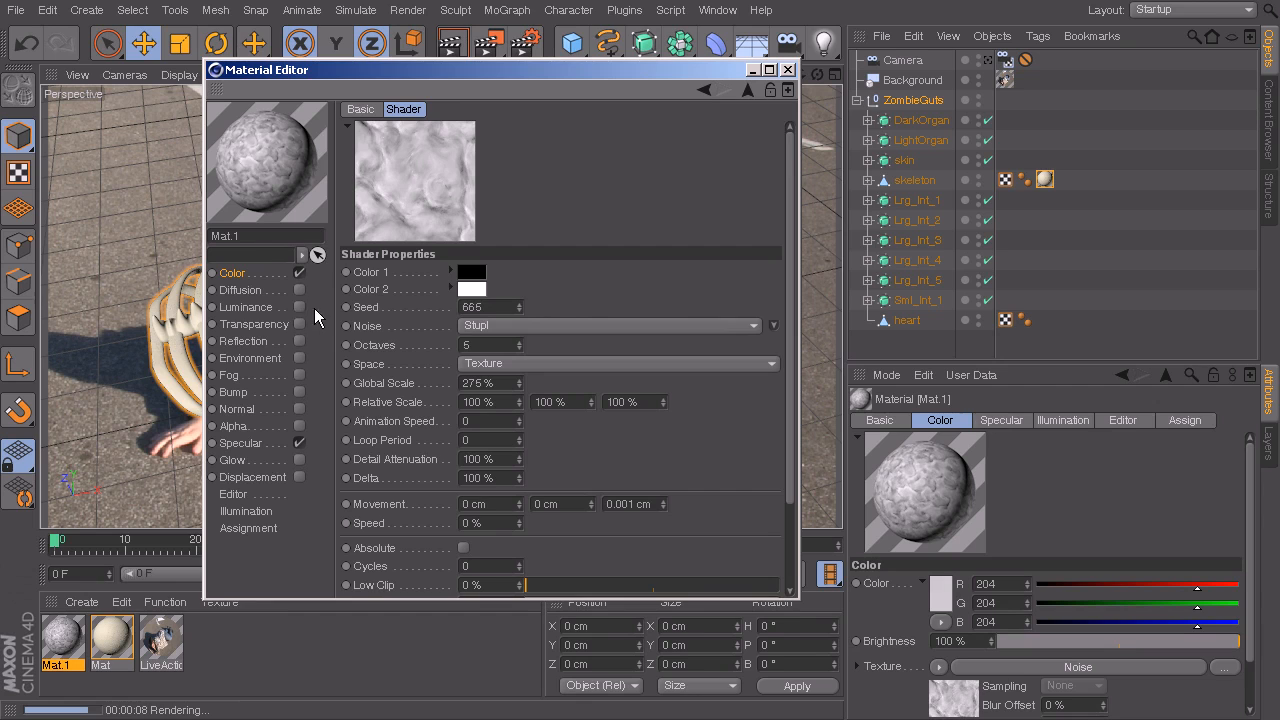
Enable reflection on the new material and load a Fresnel shader as the reflection texture.
click(236, 342)
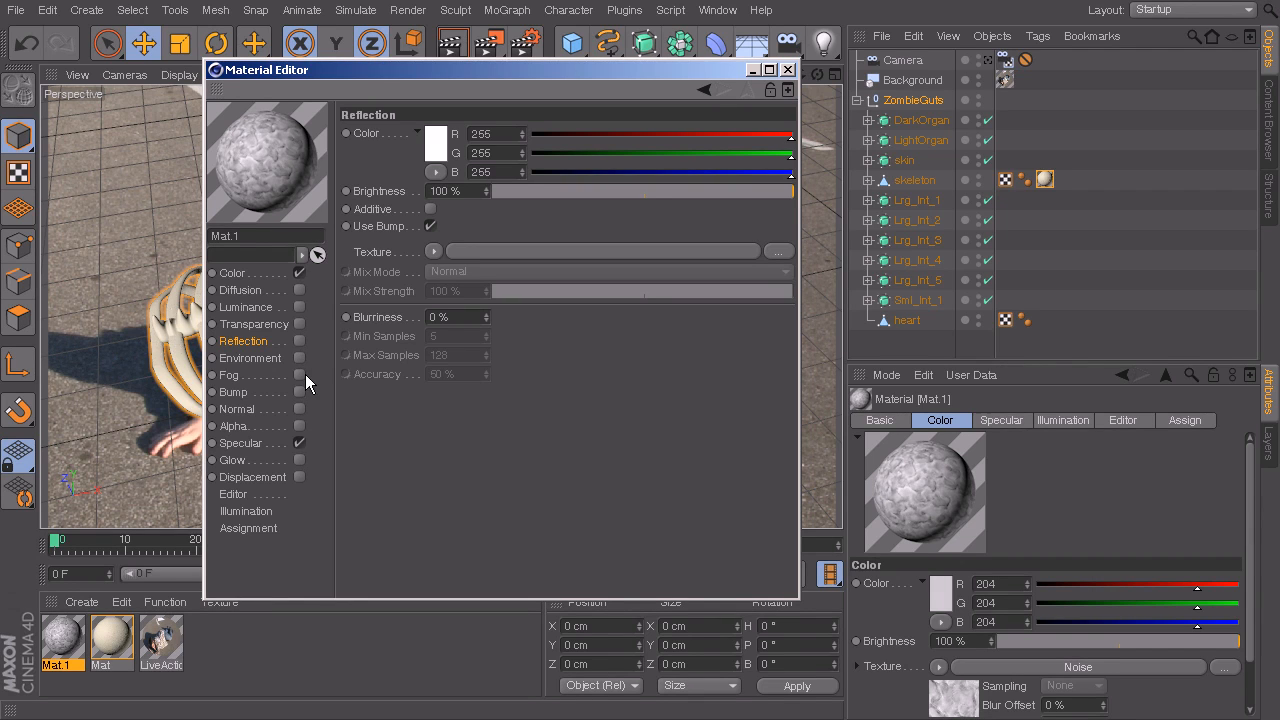
click(299, 341)
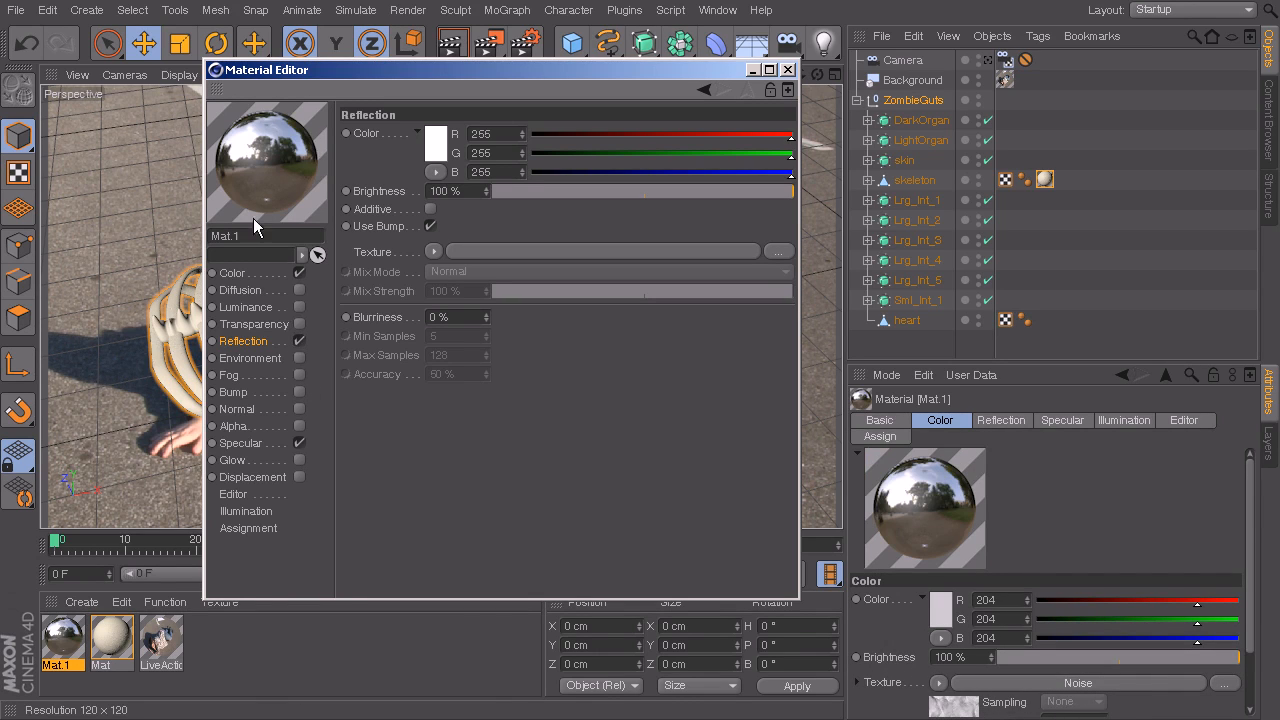
click(434, 251)
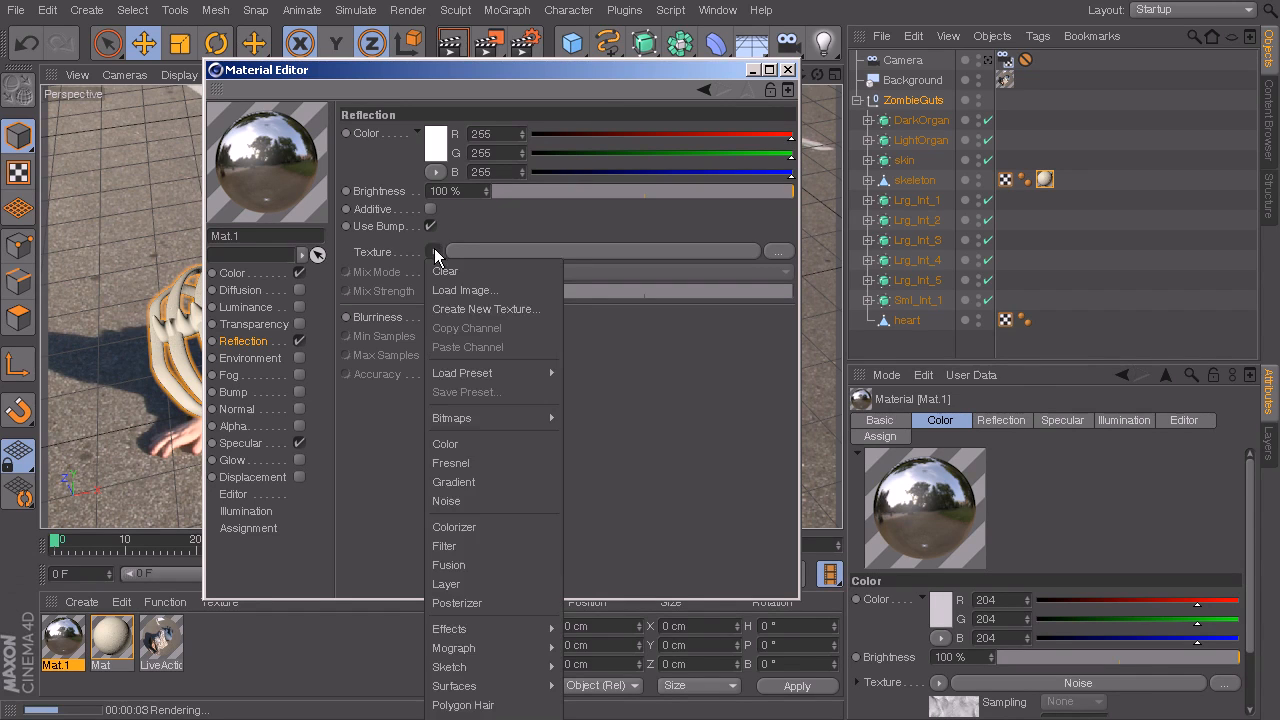
click(455, 467)
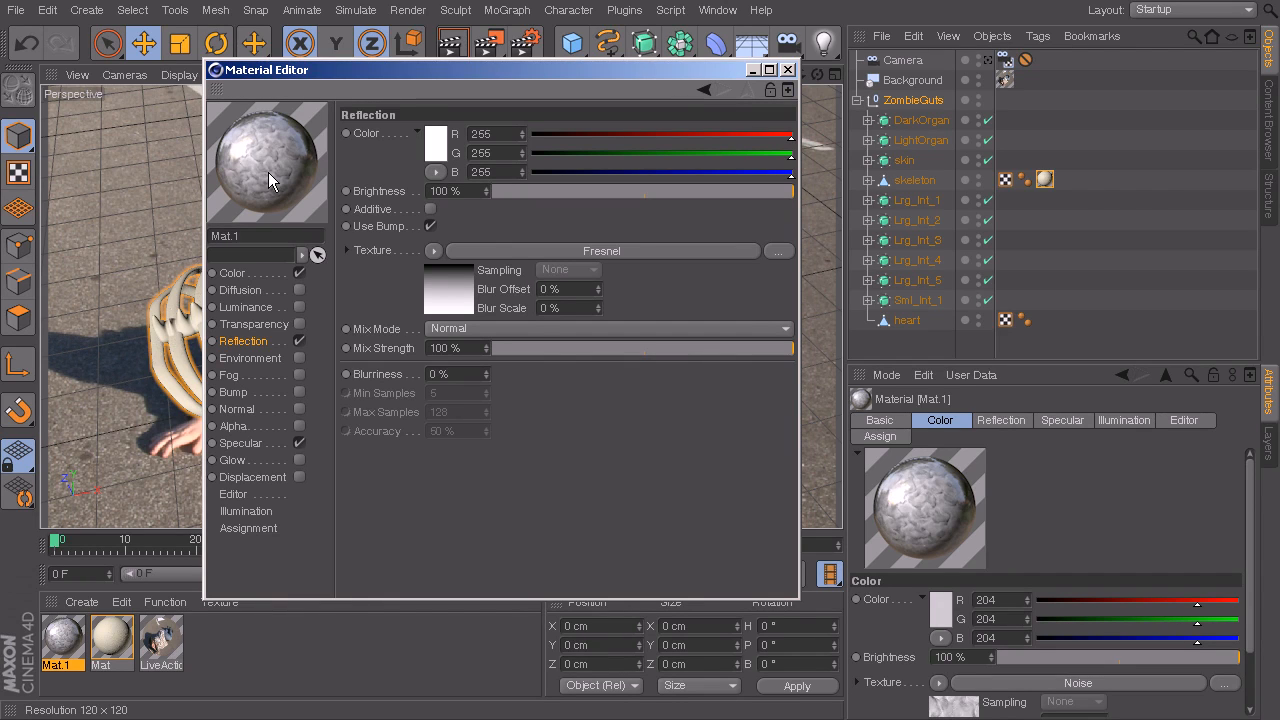
Set the reflection's mix strength to 8% and brightness to 9%, and compare the material with reflection off and on.
drag(684, 349, 521, 349)
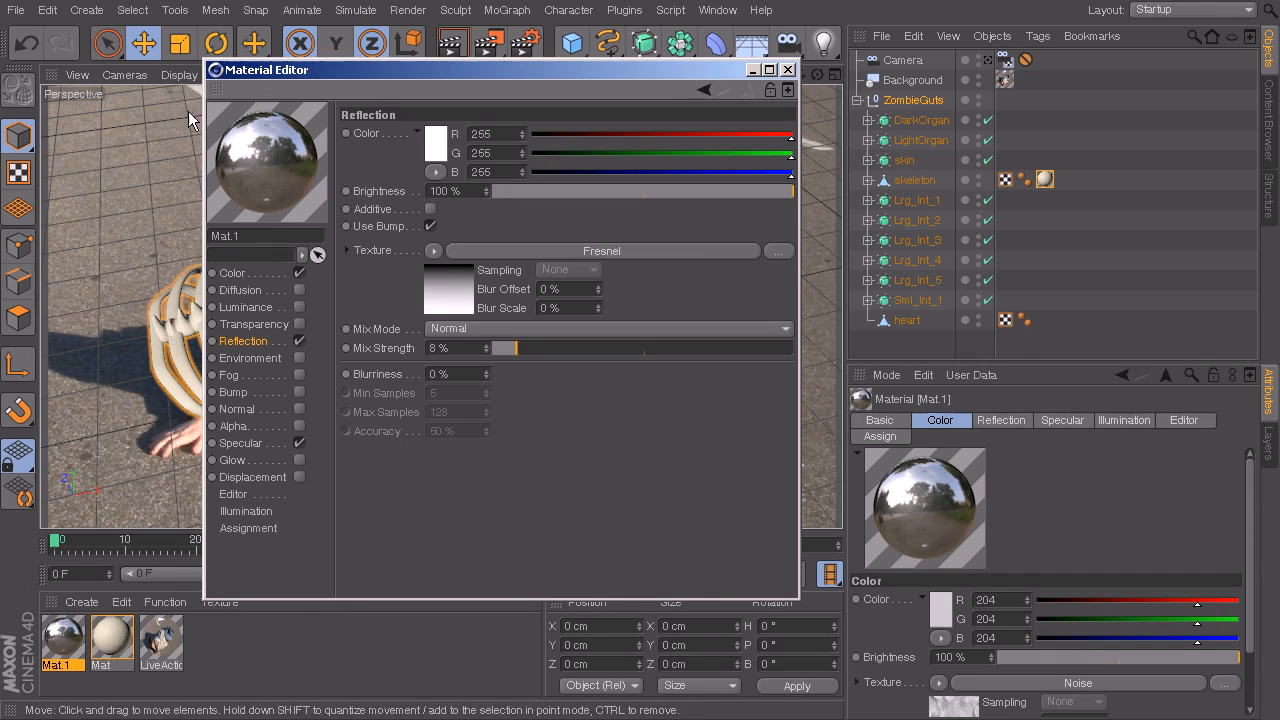
drag(792, 191, 614, 191)
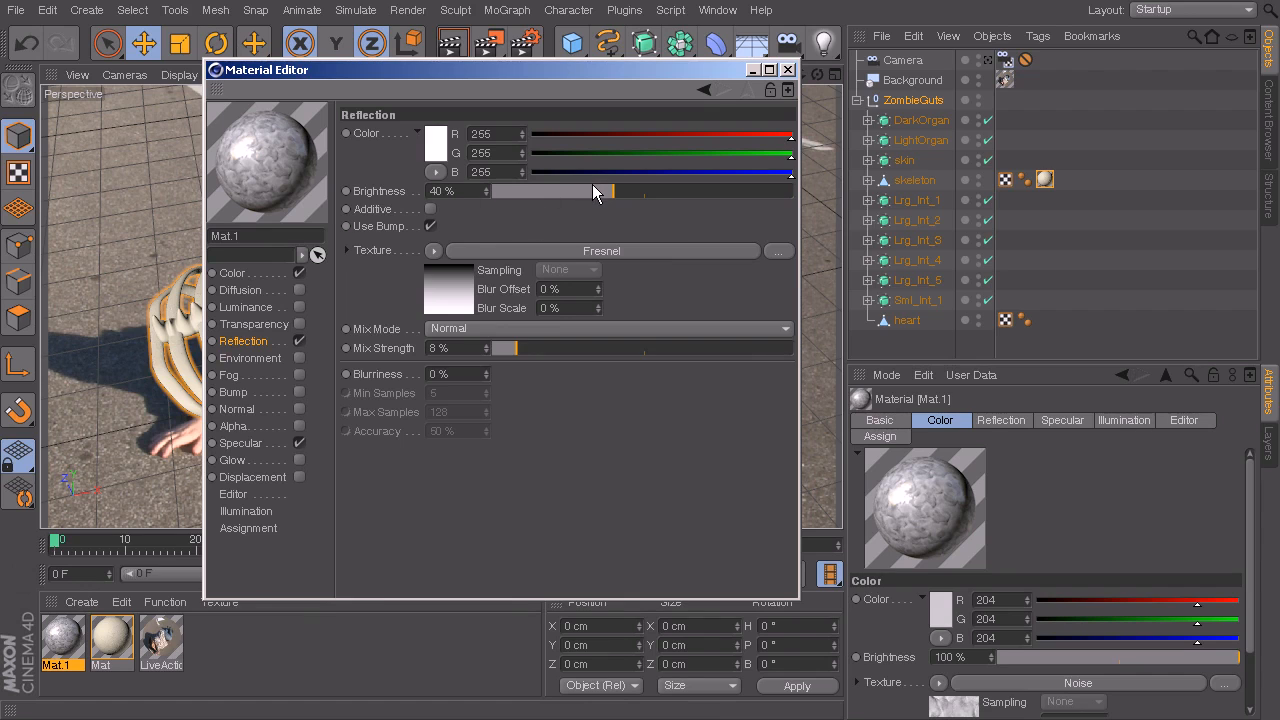
key(ctrl+r)
drag(592, 185, 520, 197)
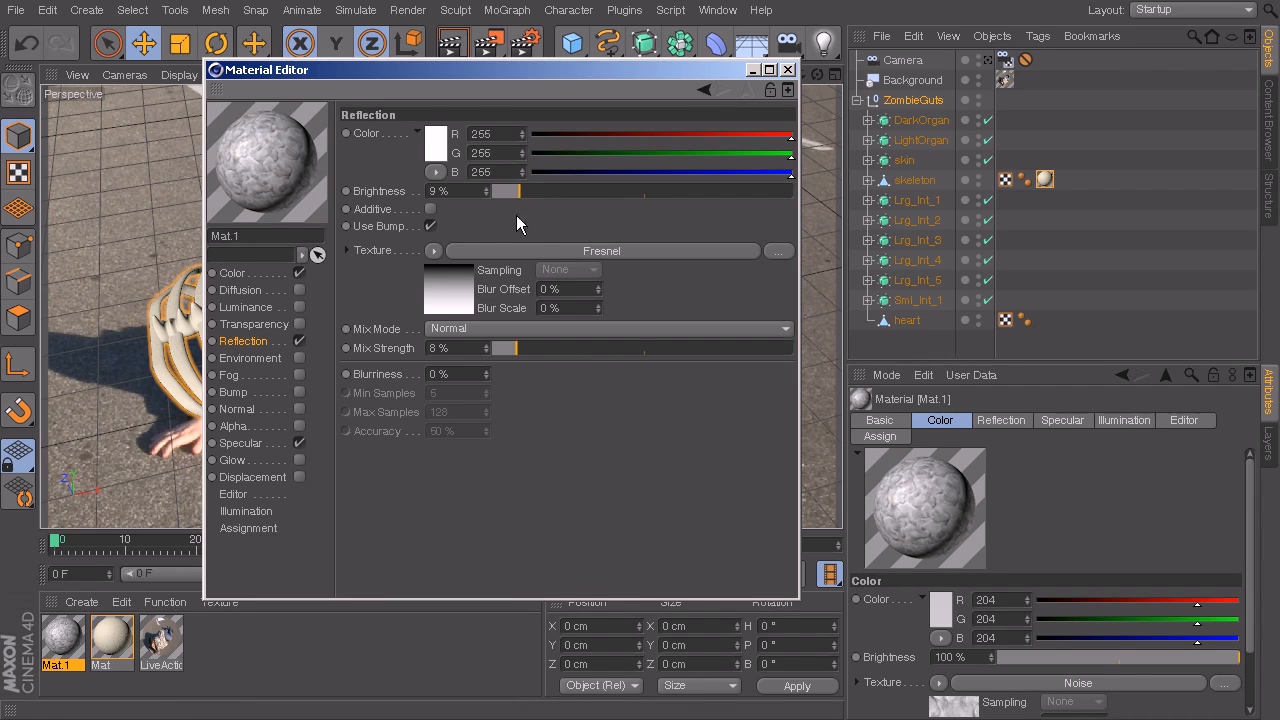
click(296, 340)
click(298, 341)
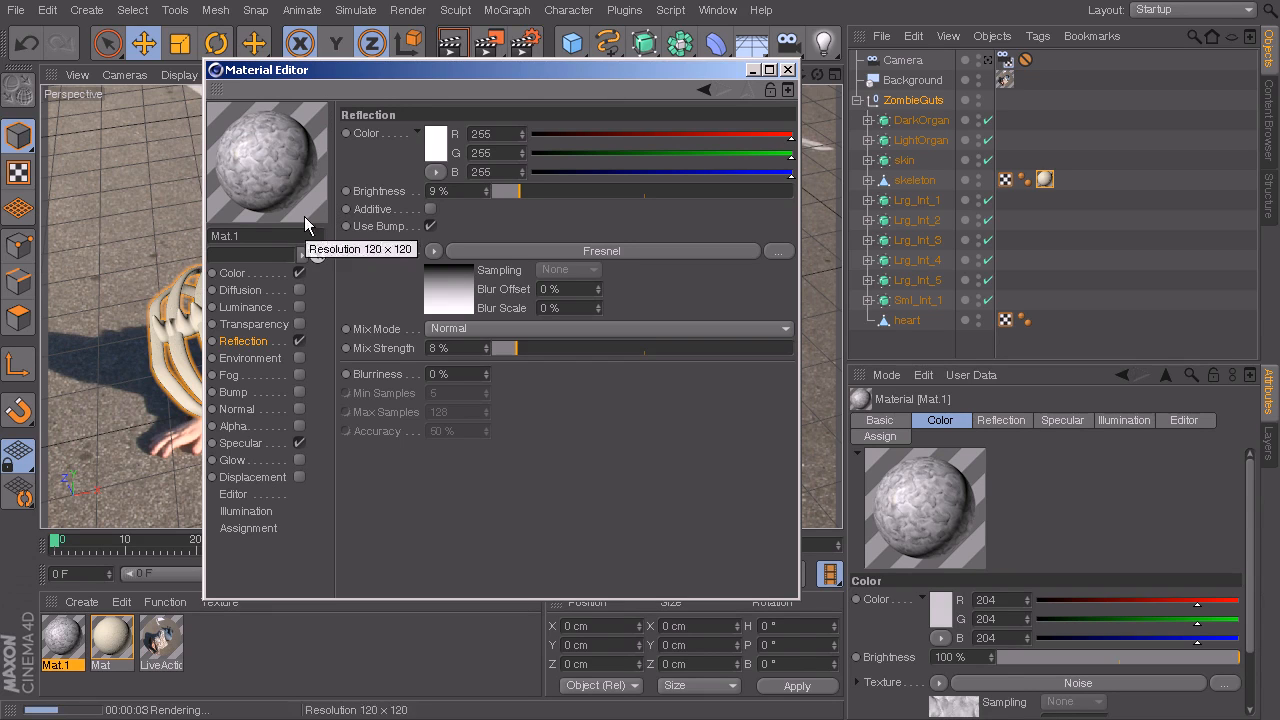
In the color channel's noise shader, set Color 1 to dark reddish brown and Color 2 to dusty pink, about RGB 186, 153, 153.
click(232, 274)
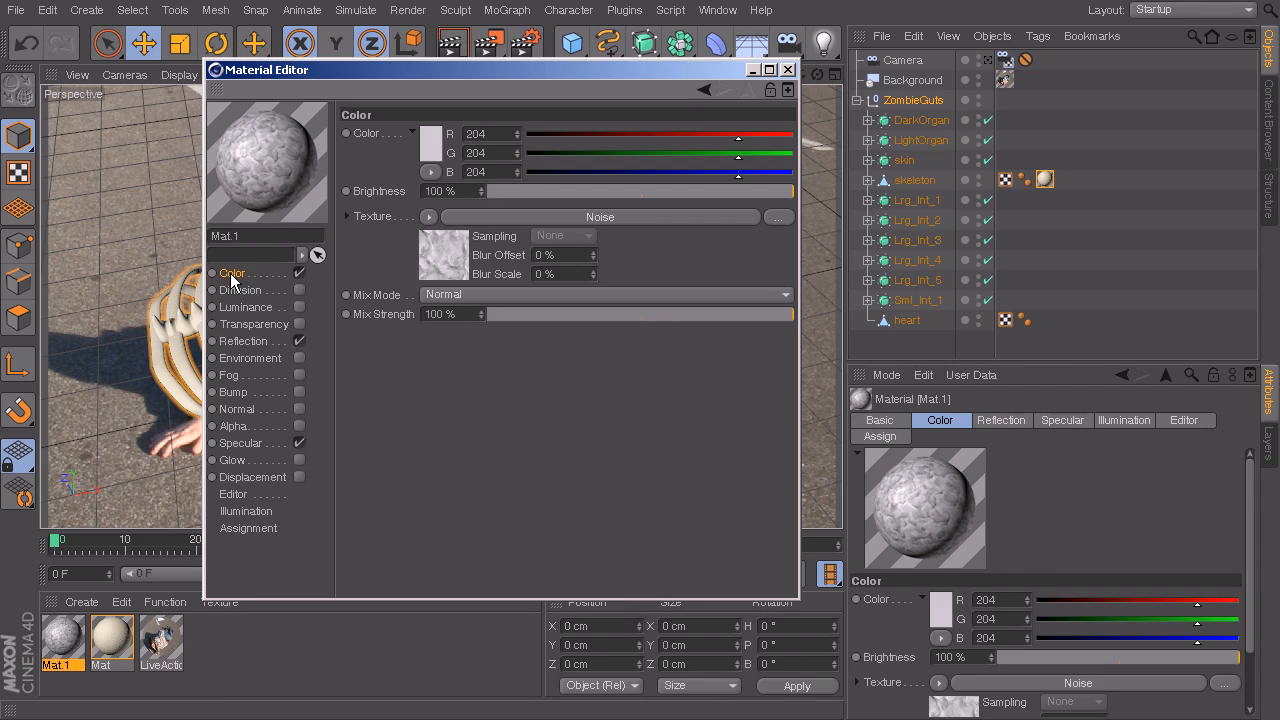
click(442, 244)
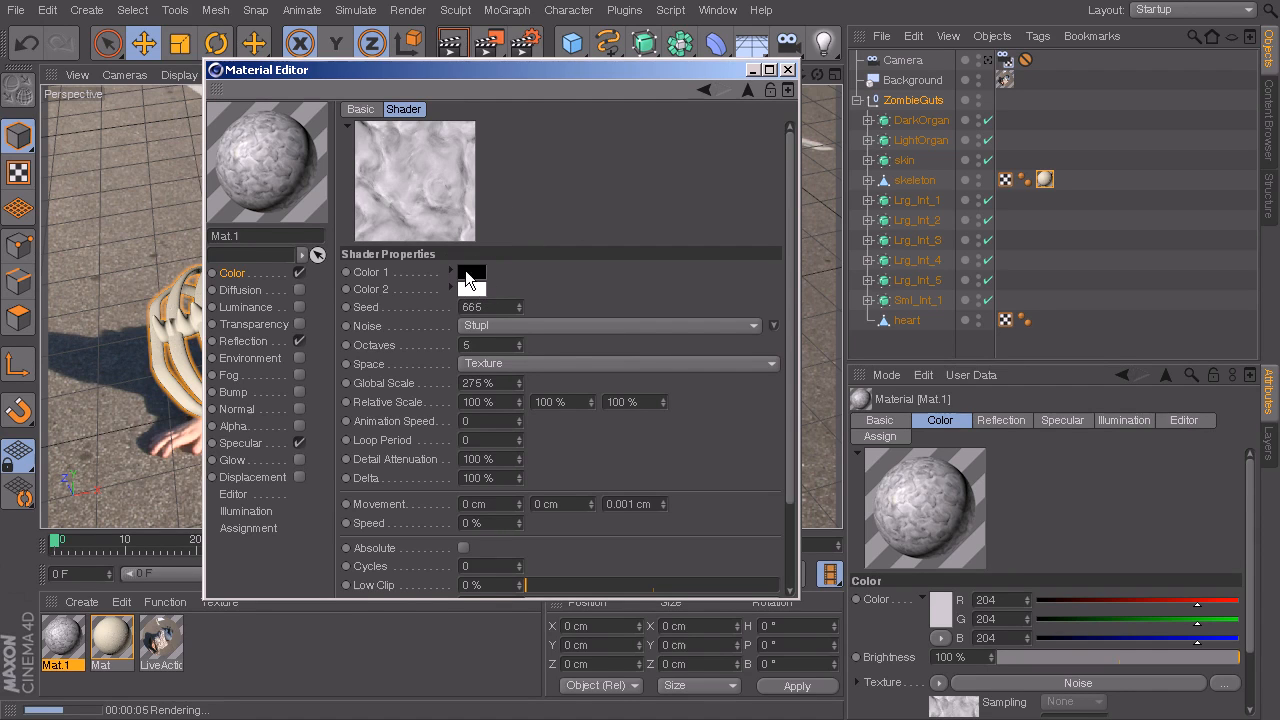
click(473, 276)
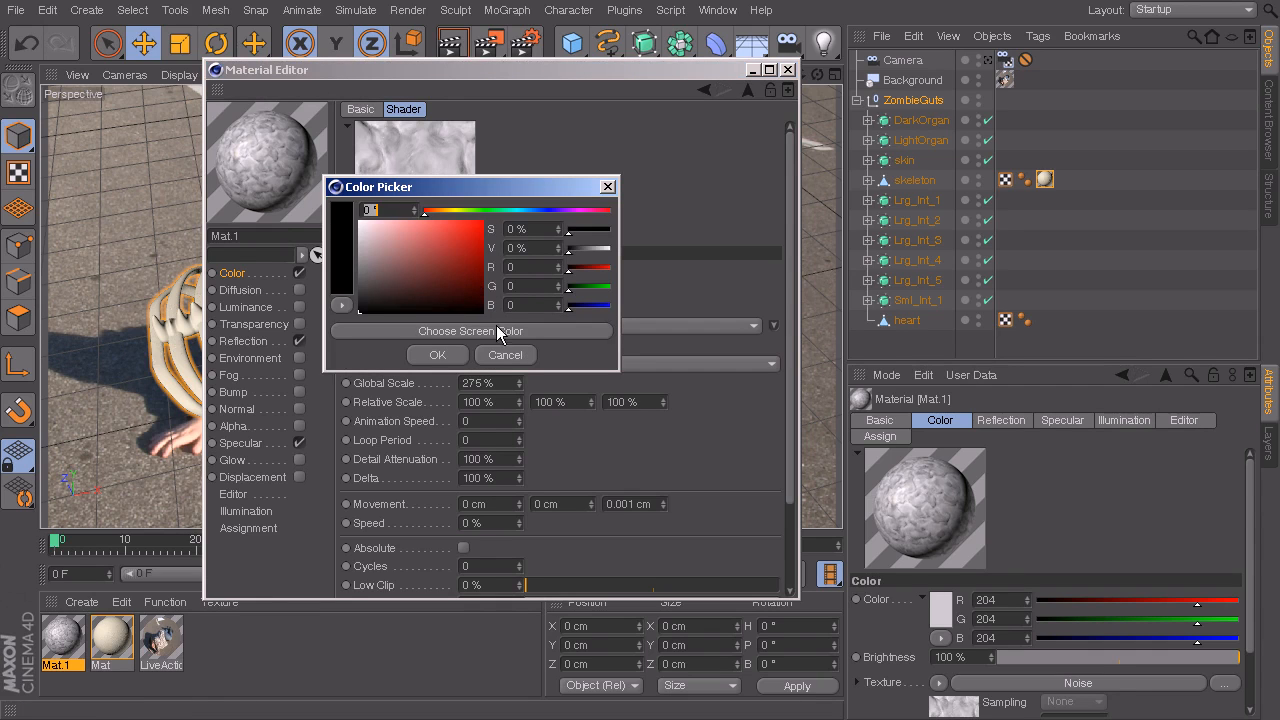
drag(412, 250, 429, 296)
click(438, 355)
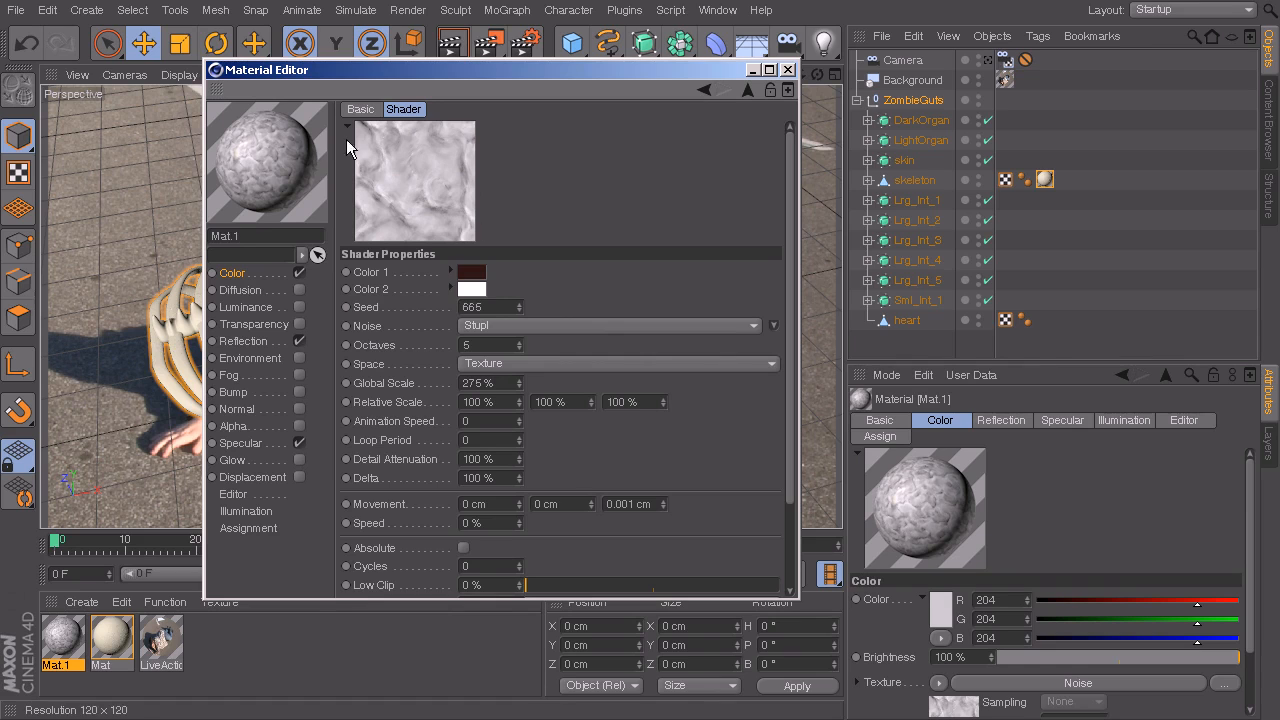
click(475, 291)
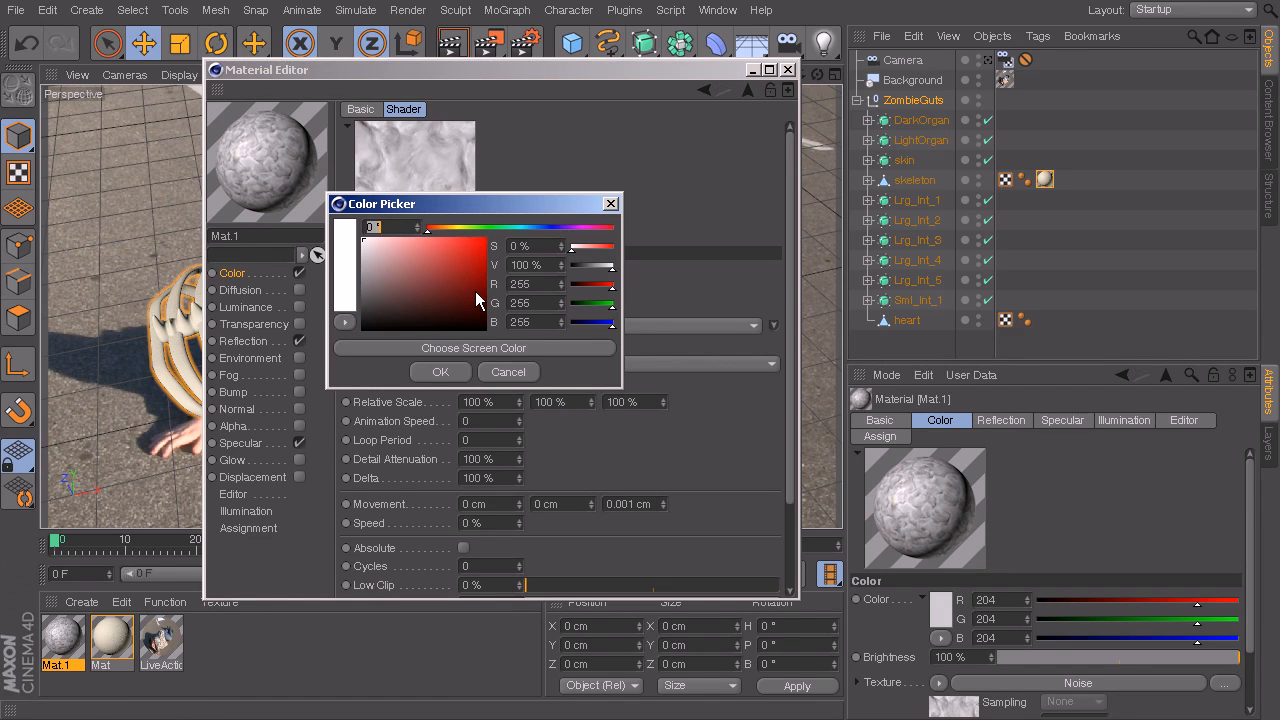
mouse_move(385, 285)
mouse_down()
mouse_move(390, 236)
mouse_move(365, 253)
mouse_move(398, 244)
mouse_move(383, 245)
mouse_move(383, 262)
mouse_up()
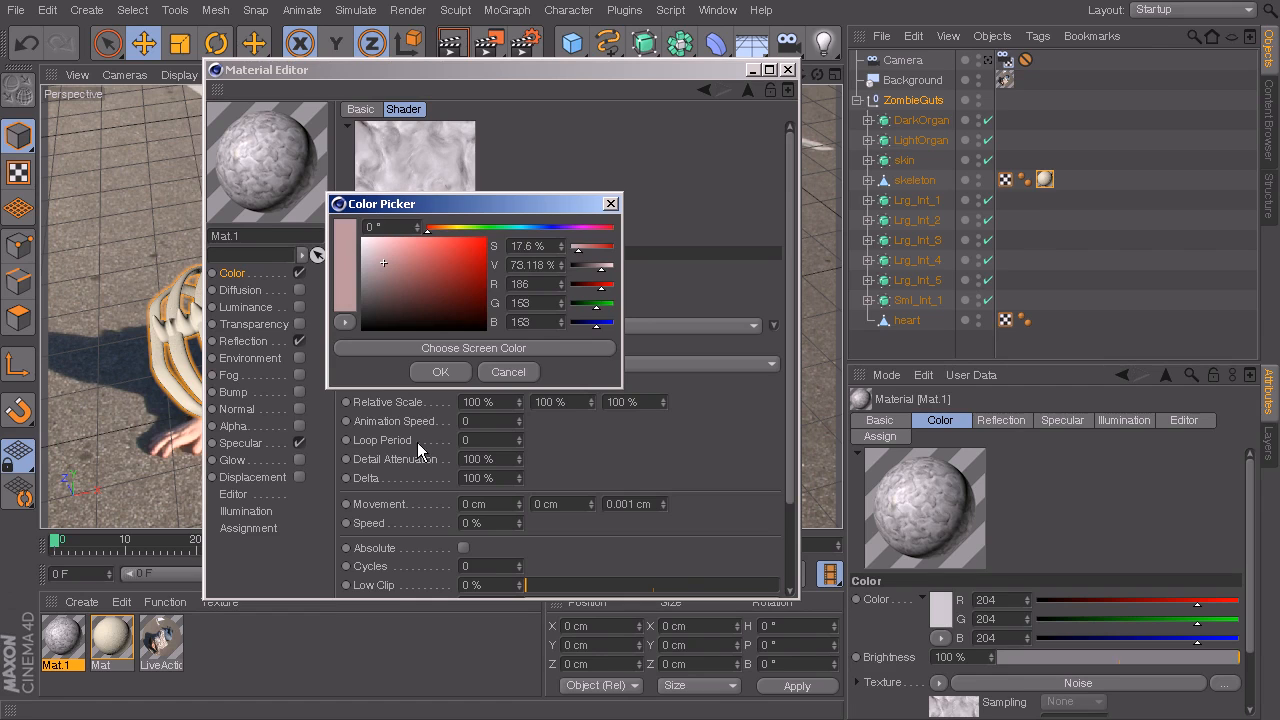
click(441, 371)
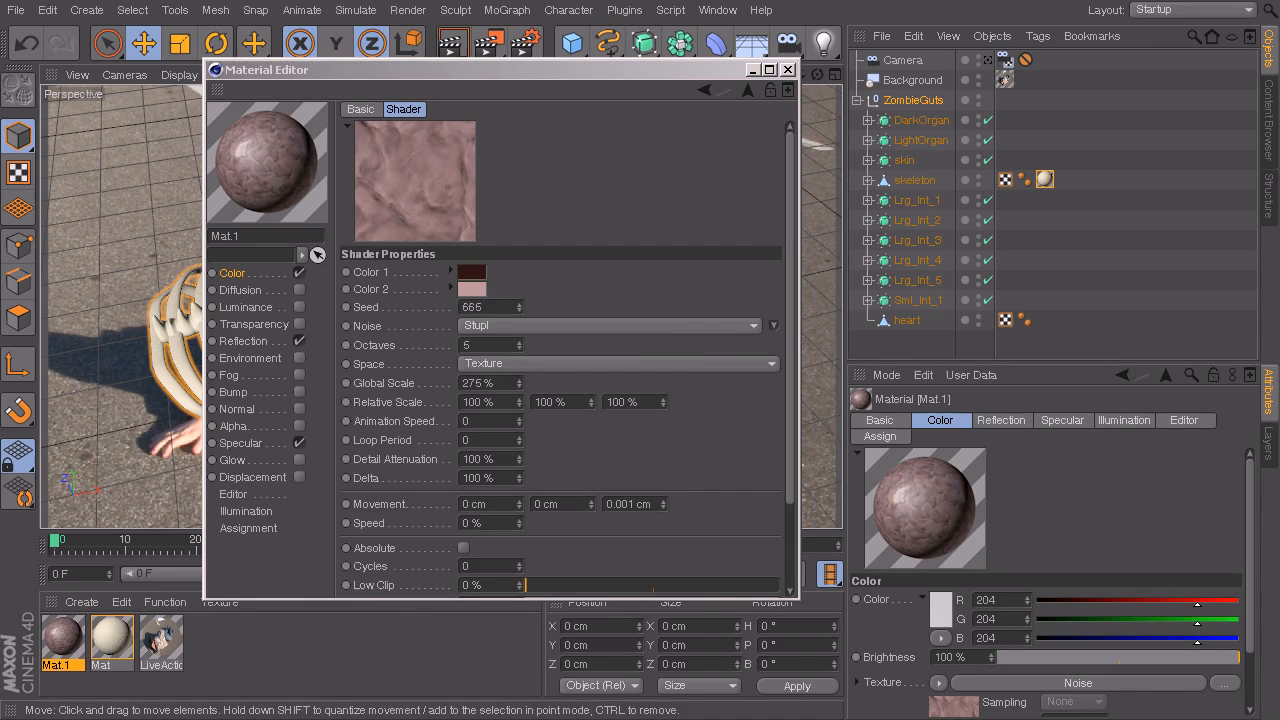
Enable bump on the material and load a Noise shader as the bump texture.
click(299, 392)
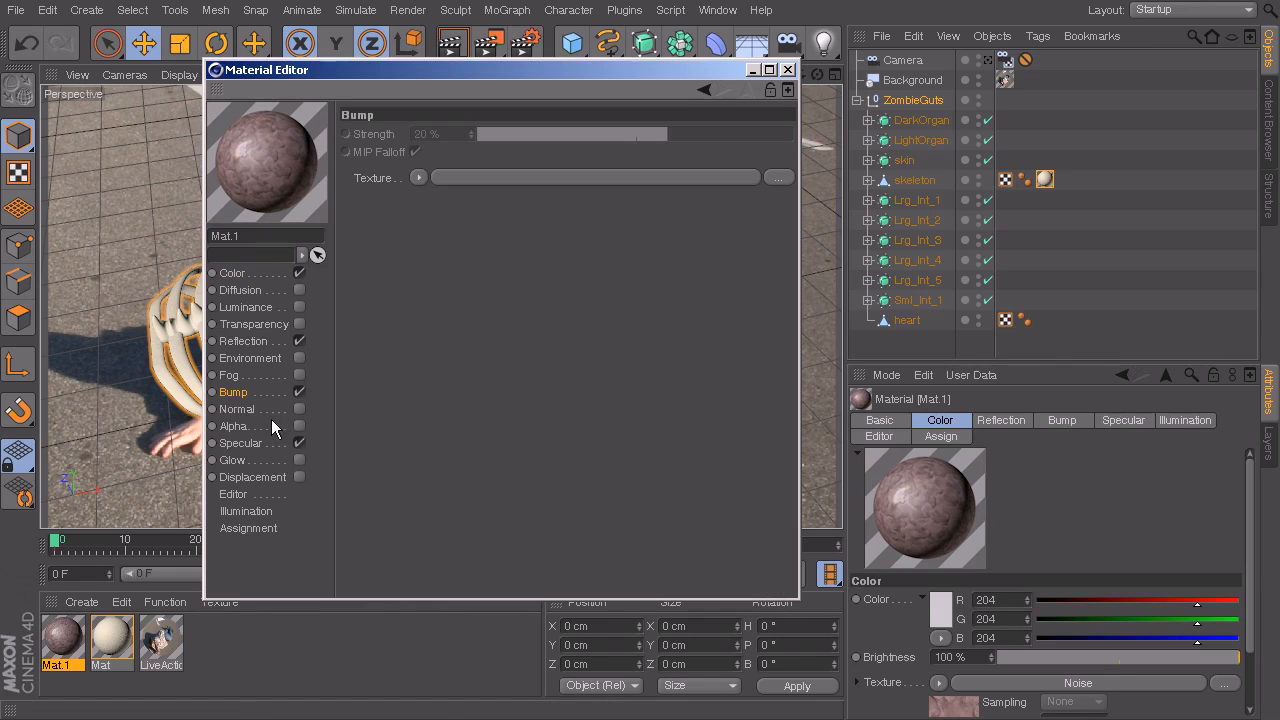
click(416, 178)
click(438, 425)
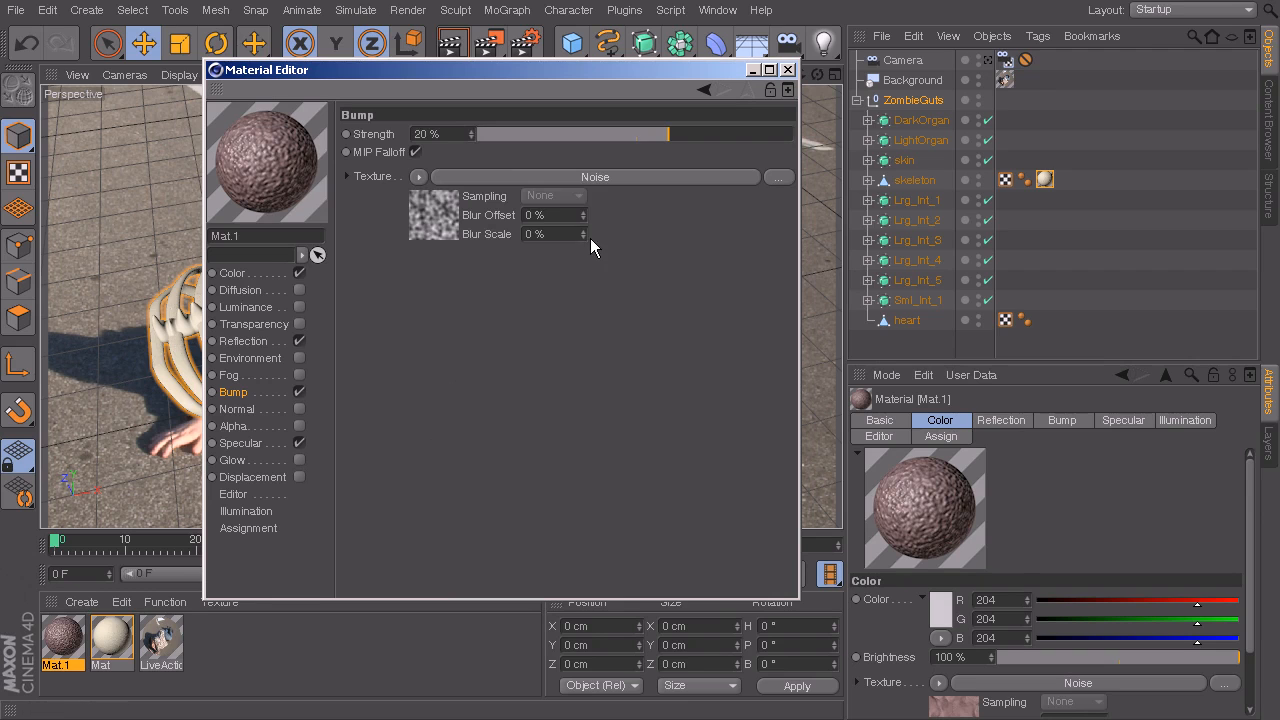
Change the bump shader's noise type to Buya and set its global scale to 600%.
click(441, 205)
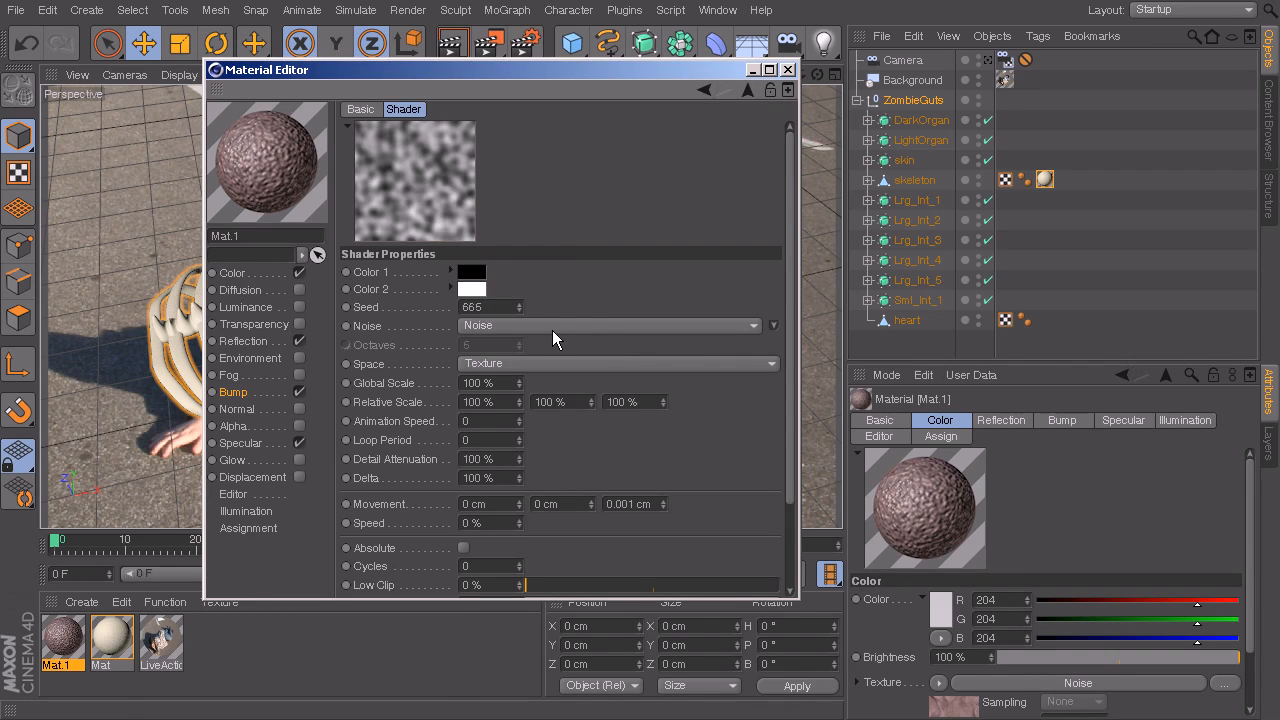
click(526, 327)
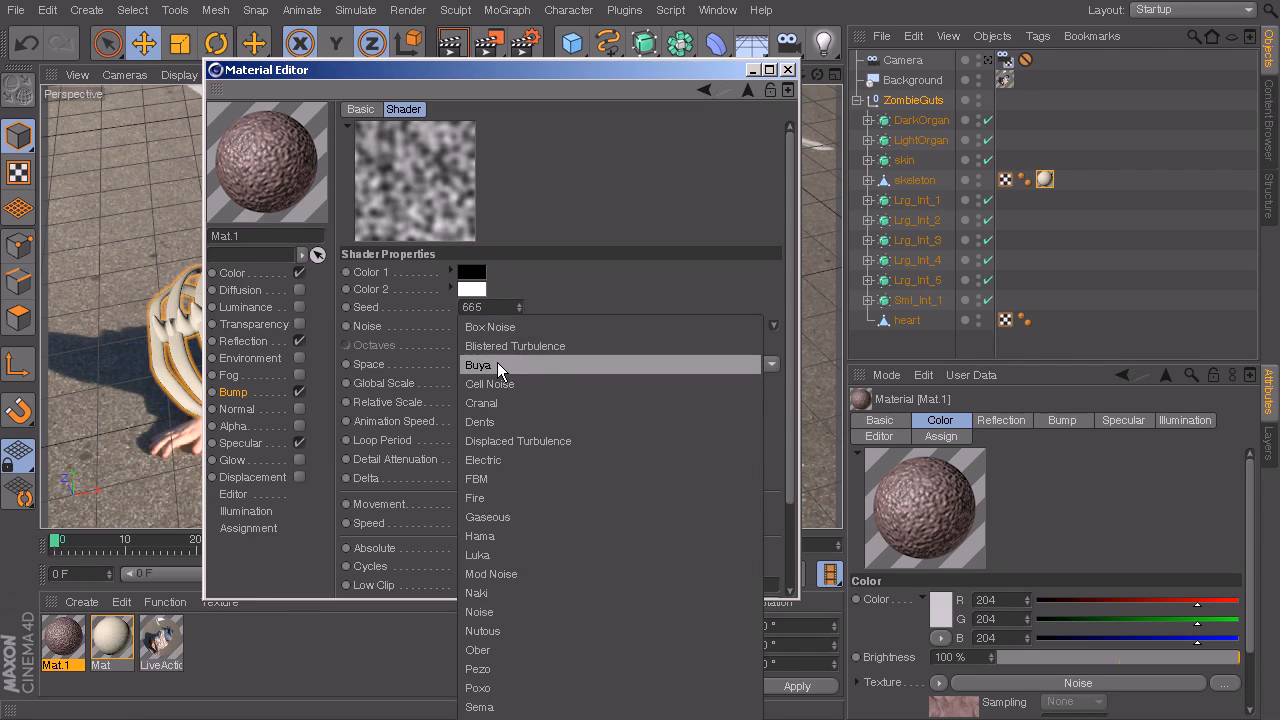
click(495, 364)
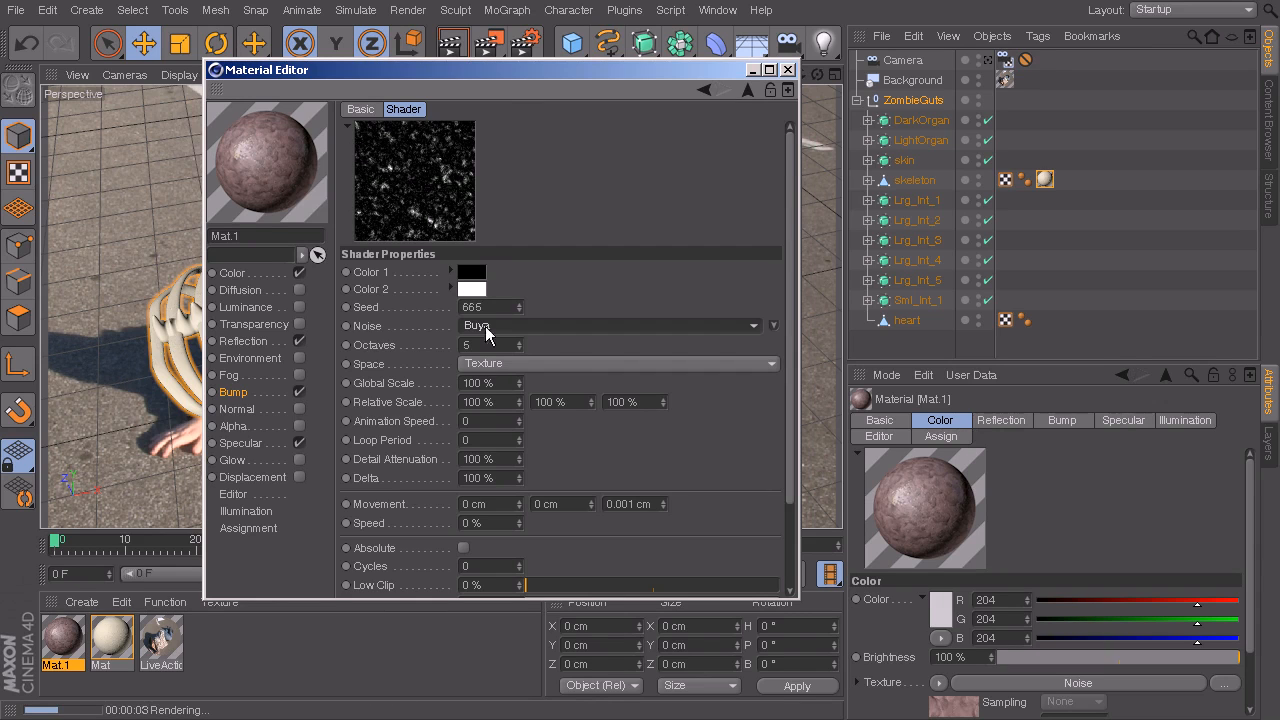
click(498, 384)
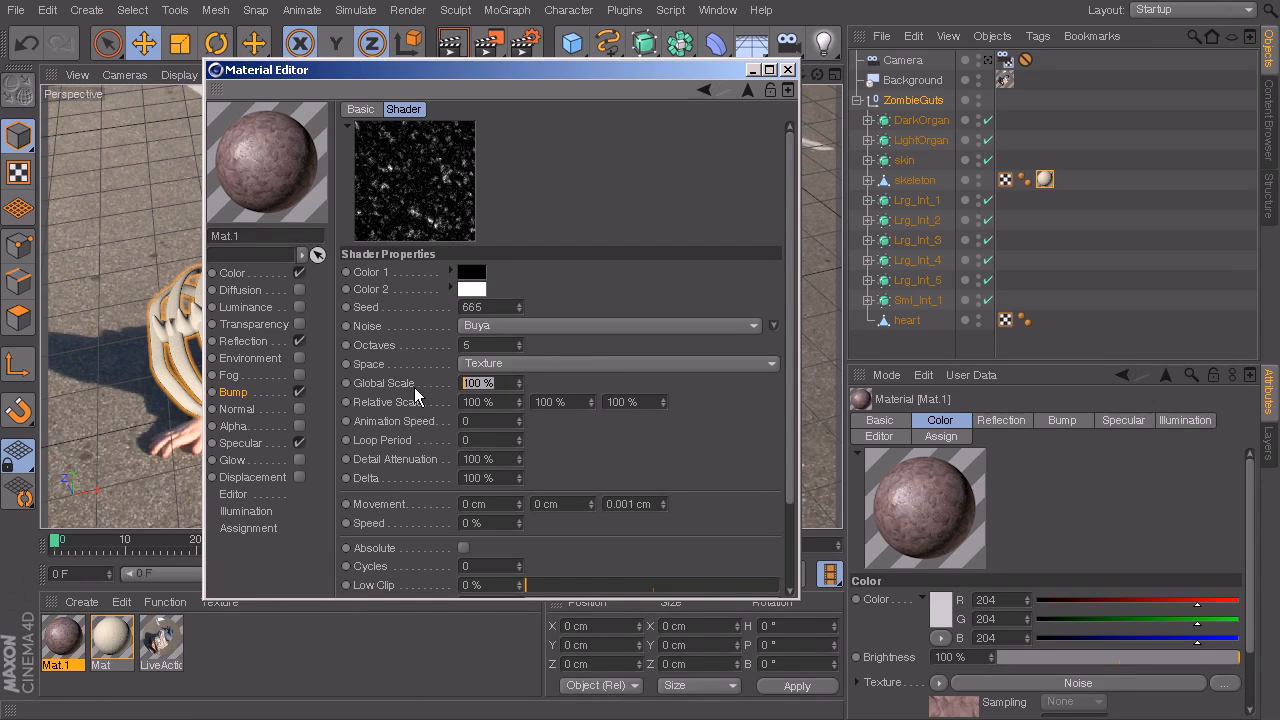
text(600)
key(Return)
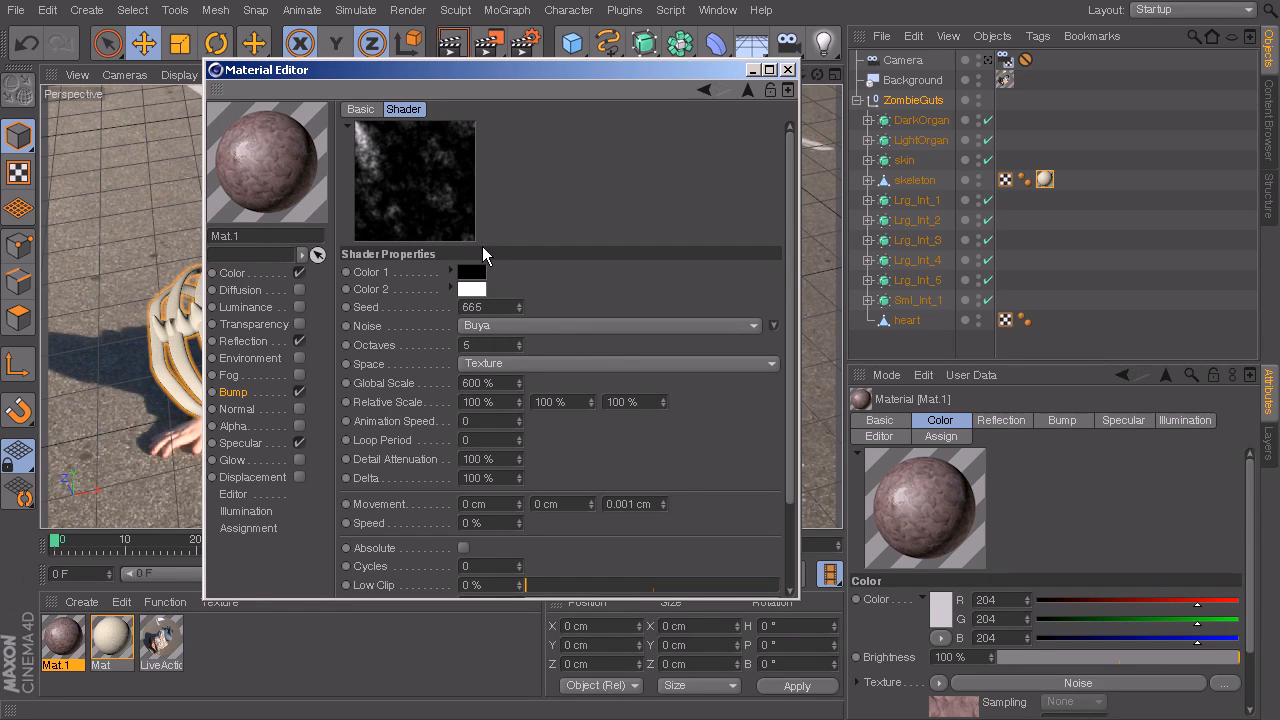
Set the new material's specular width to 15% and height to 50%.
click(252, 444)
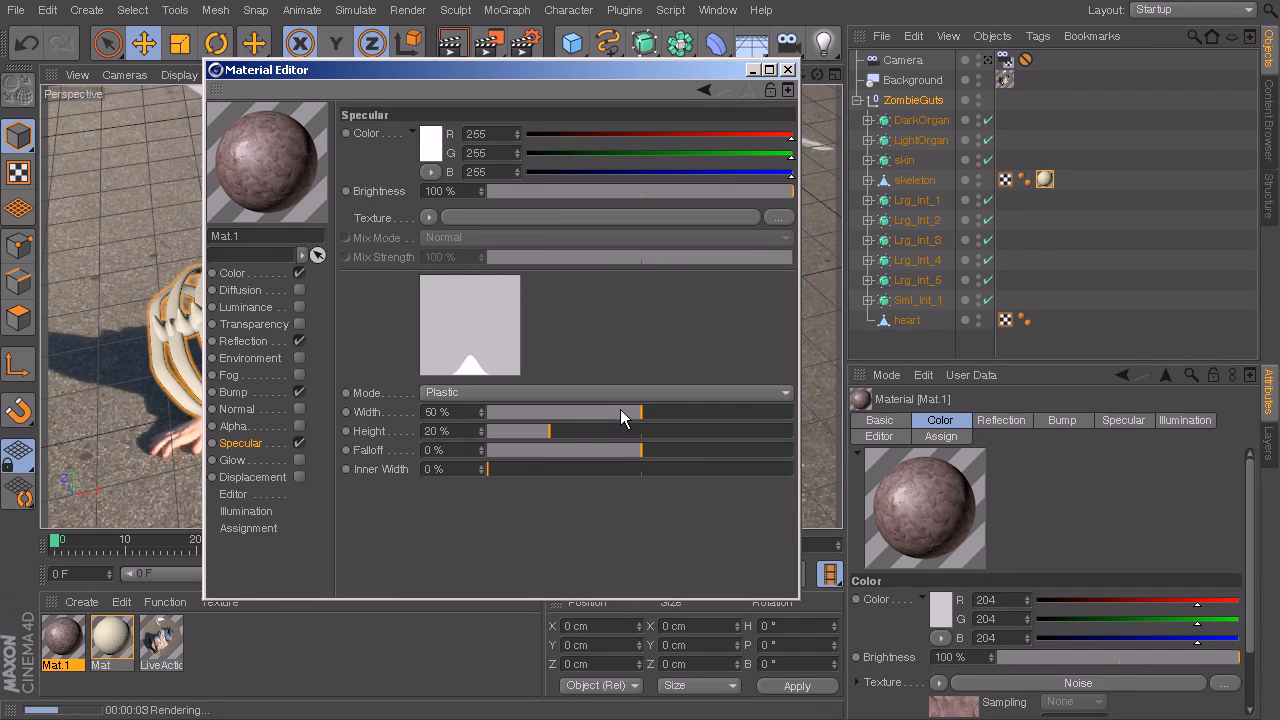
drag(621, 418, 645, 432)
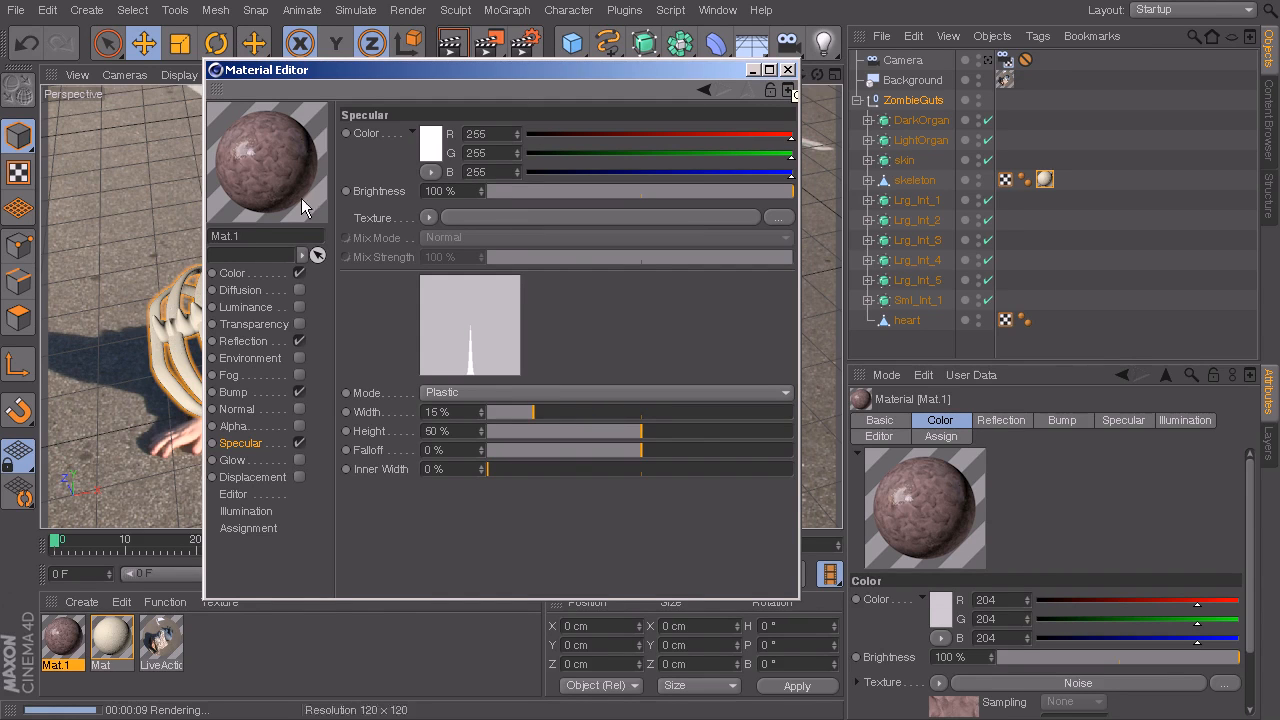
Rename the pinkish-brown noise material as Large Intestines and close its editor.
click(240, 236)
text(L)
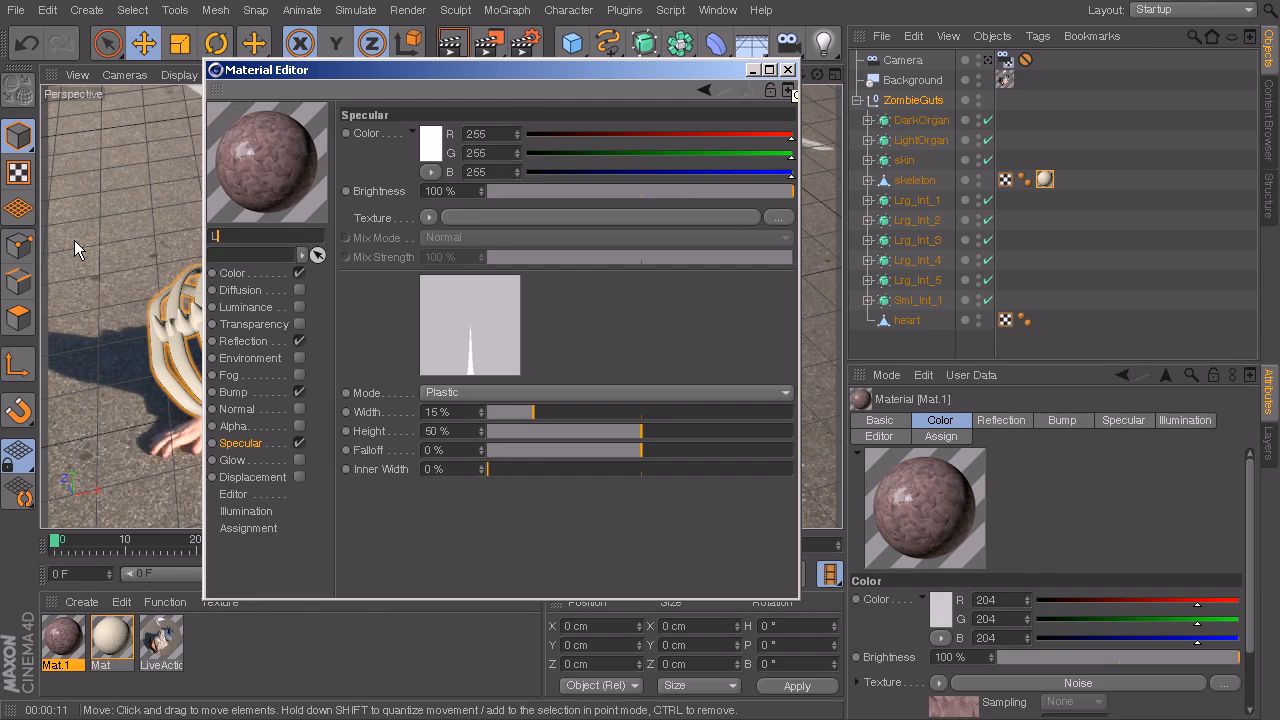
text(arge Intestines)
click(788, 69)
Rename the cream material on the skeleton as Bone and close its editor.
click(112, 638)
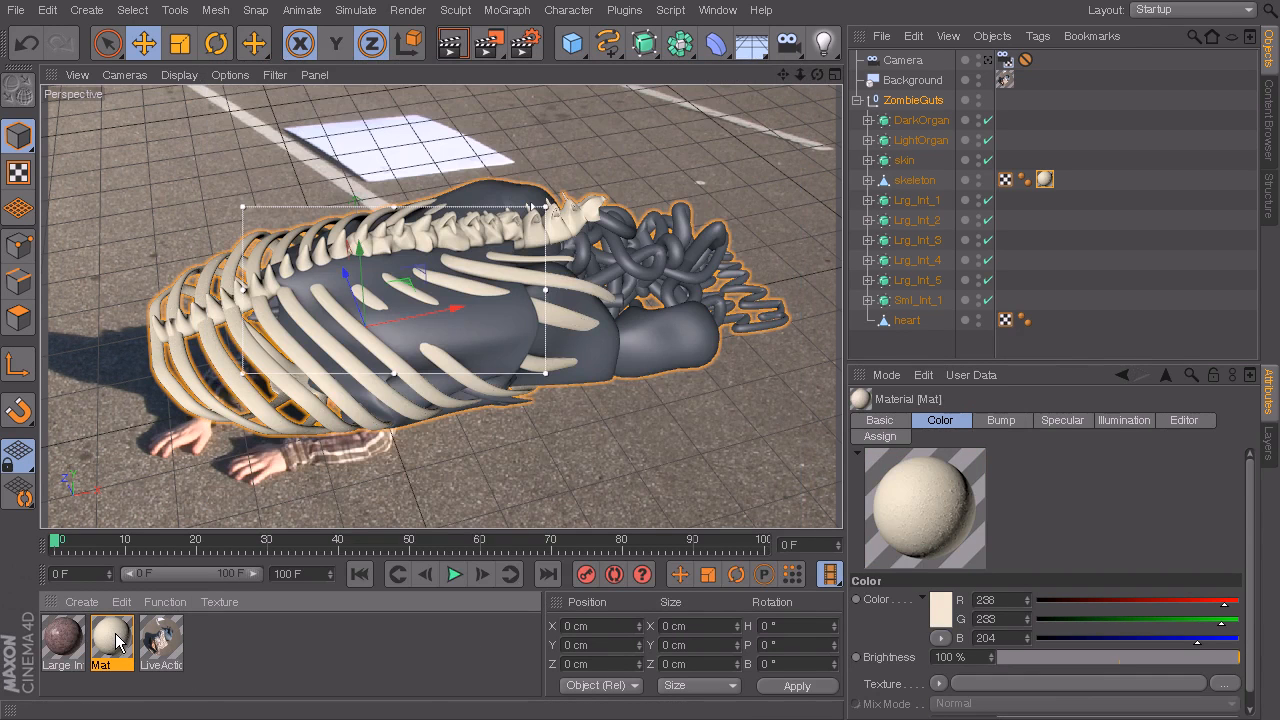
double_click(112, 638)
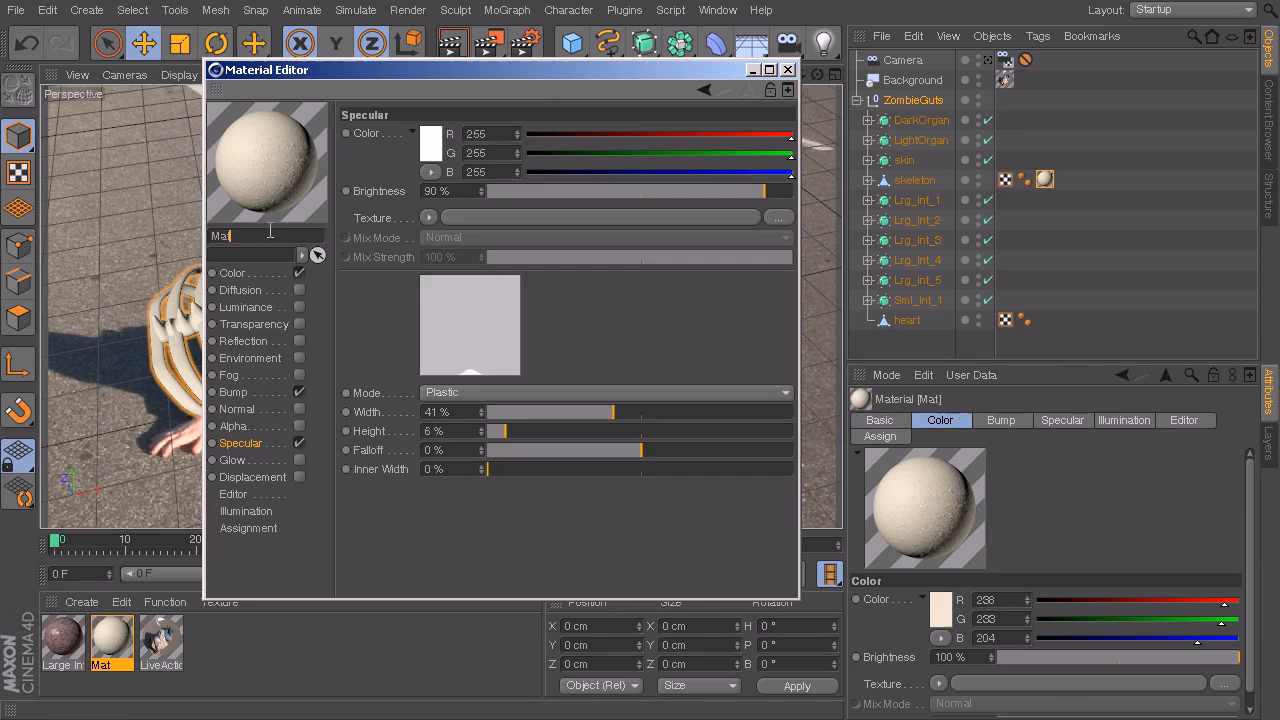
text(Bone)
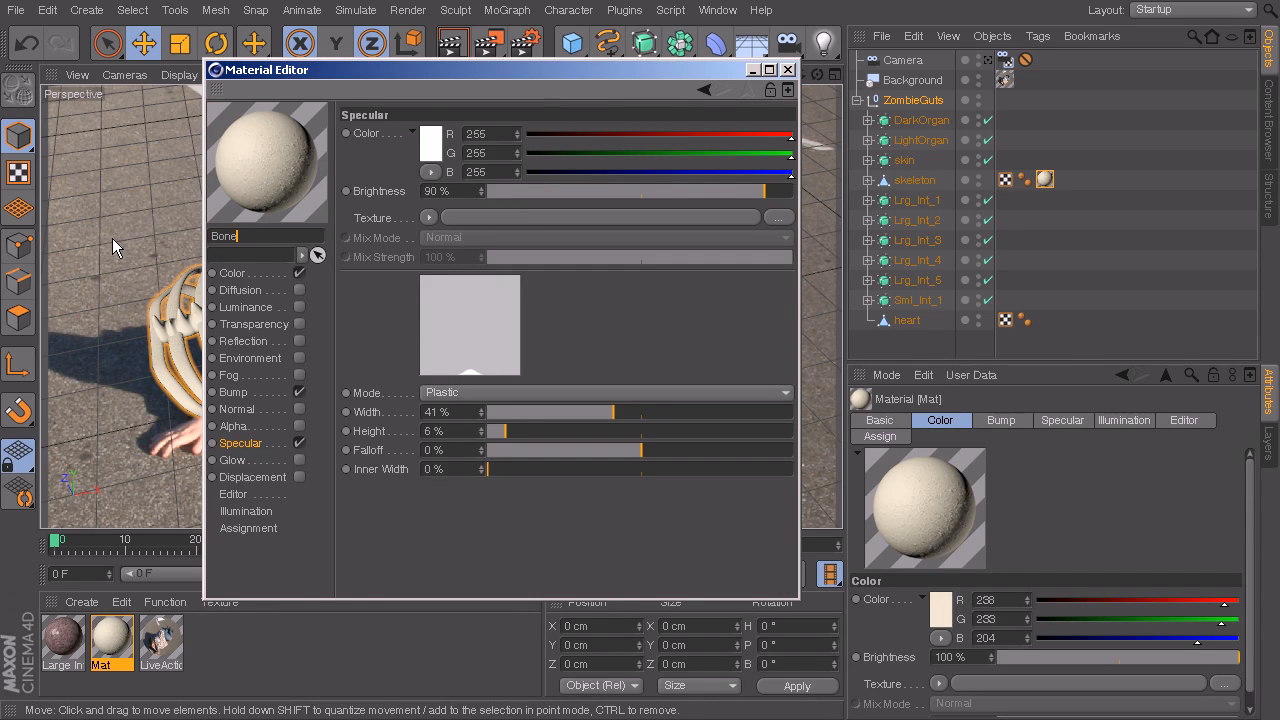
click(788, 69)
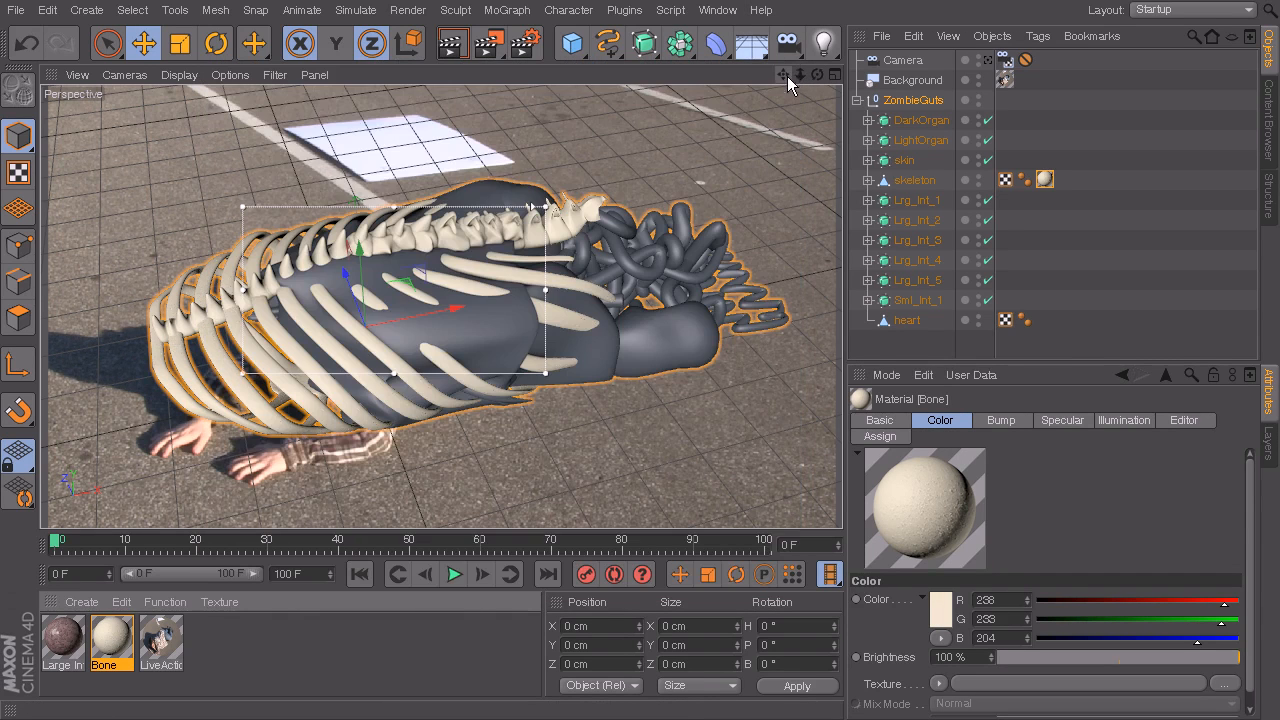
Apply the Large Intestines material to the large intestines 5 mesh.
click(262, 656)
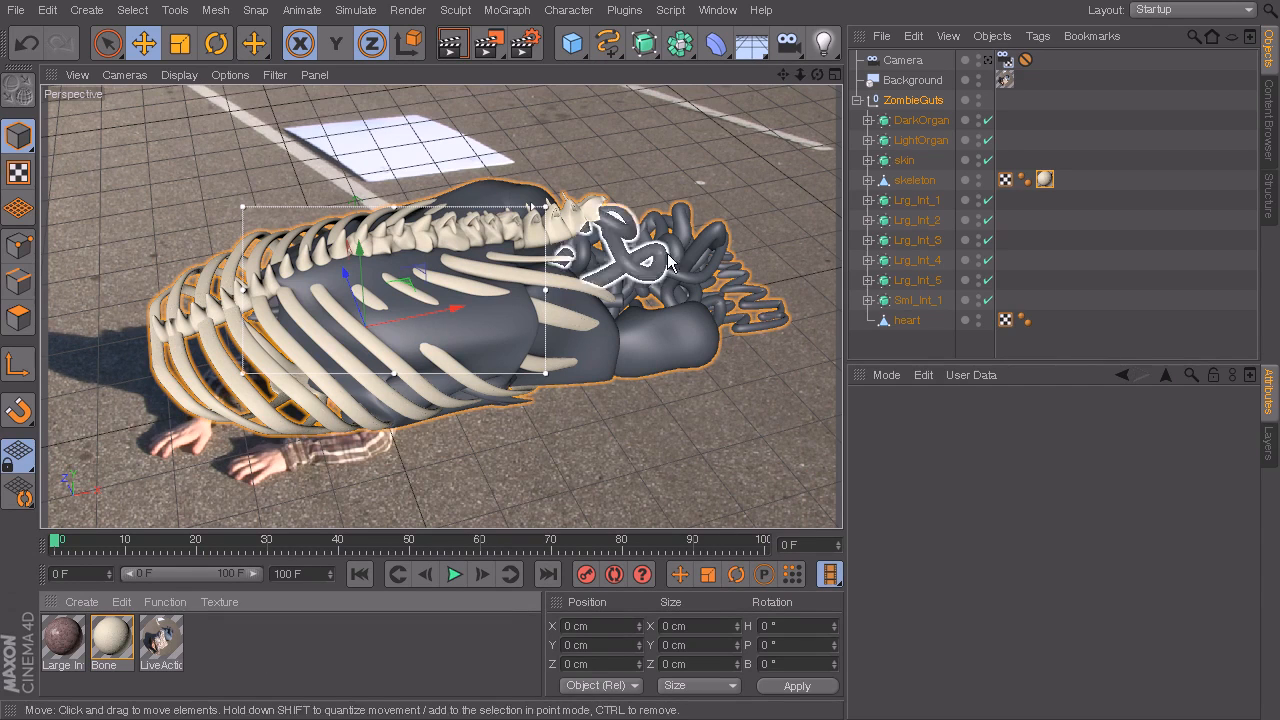
click(66, 634)
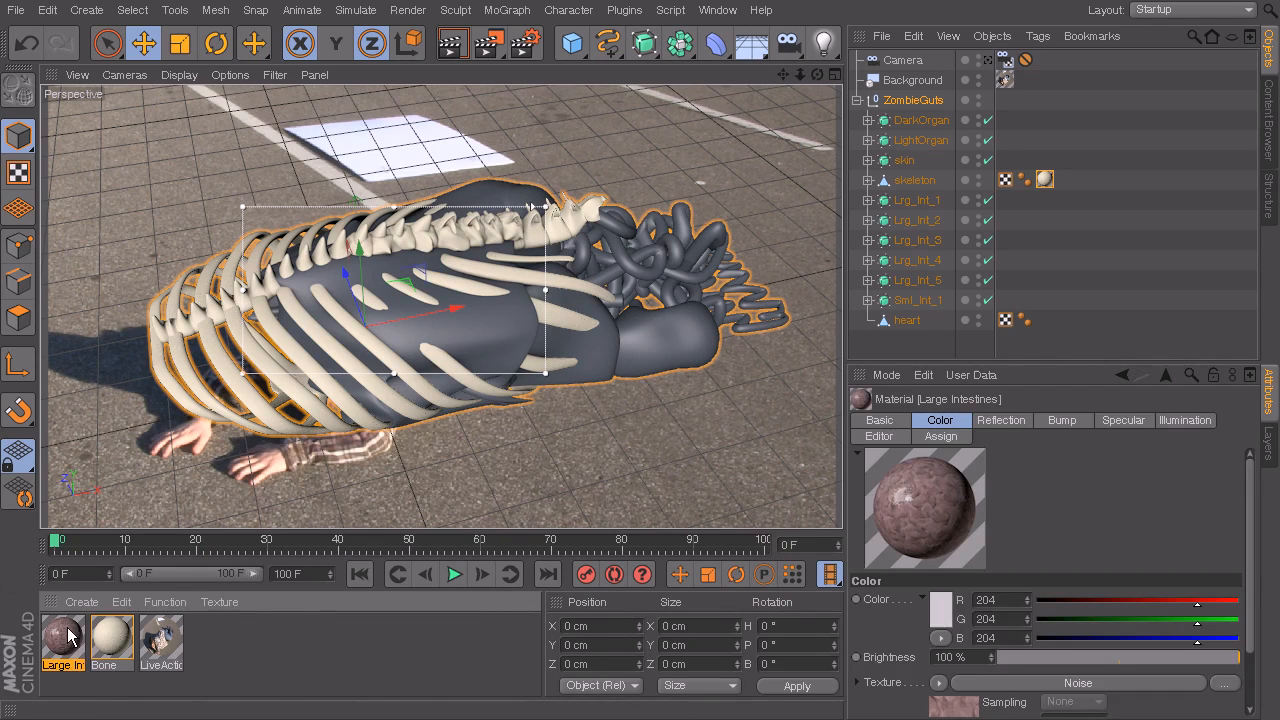
drag(68, 635, 726, 262)
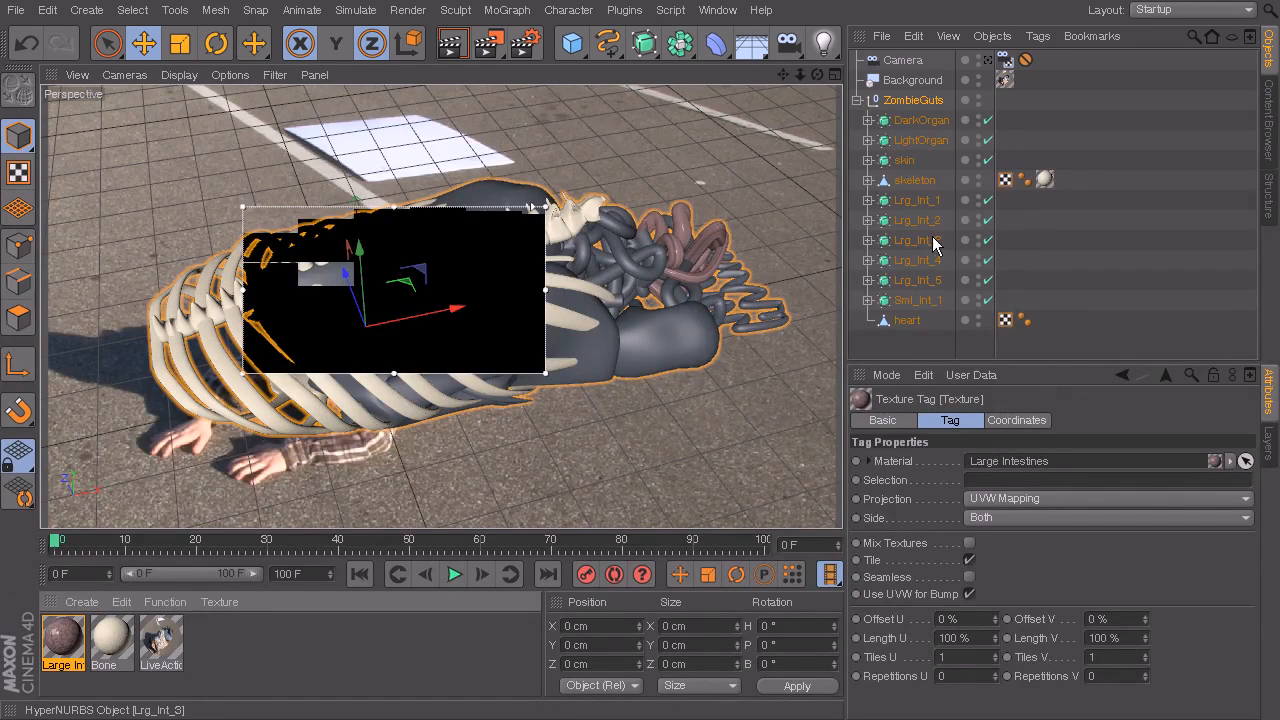
Expand the Lrg_Int_1 through Lrg_Int_5 objects in the ZombieGuts hierarchy to show their meshes.
click(868, 200)
click(868, 240)
click(868, 280)
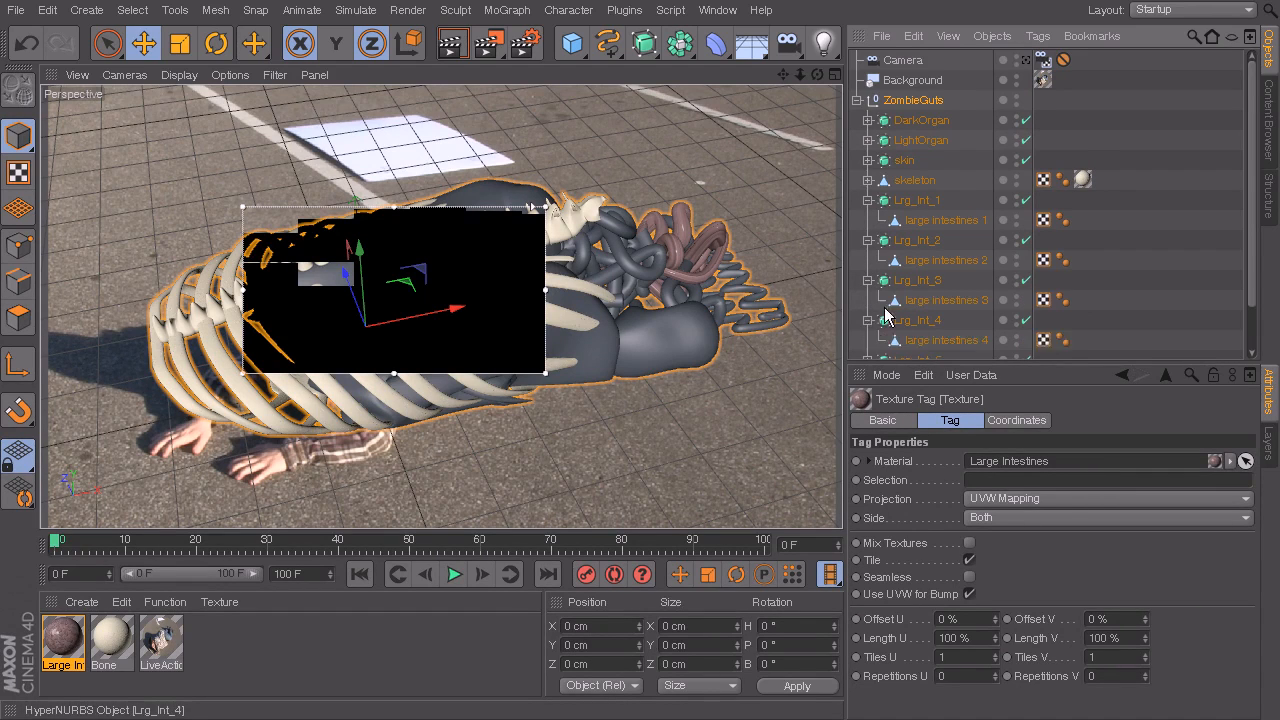
click(868, 320)
scroll(868, 320, down, 1)
click(868, 310)
scroll(1050, 280, down, 1)
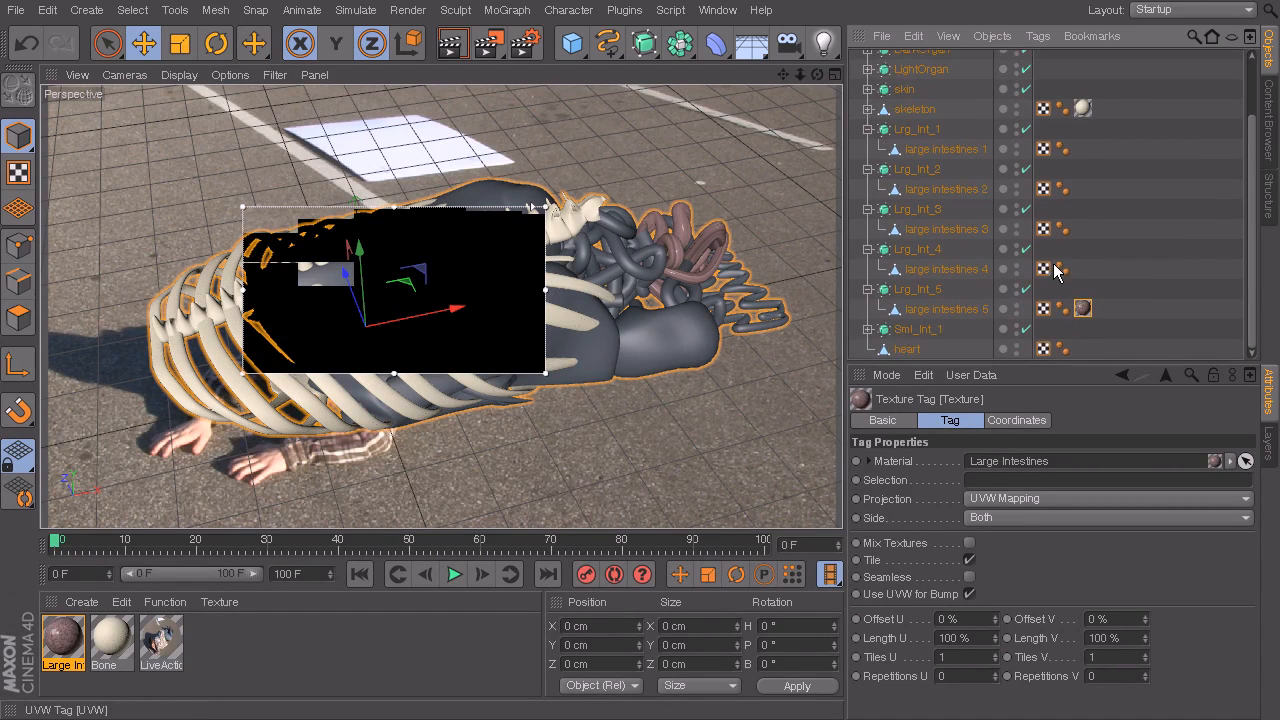
Try the Large Intestines texture tag on the Lrg_Int_5 parent, and return it to the large intestines 5 mesh.
drag(1082, 308, 1042, 289)
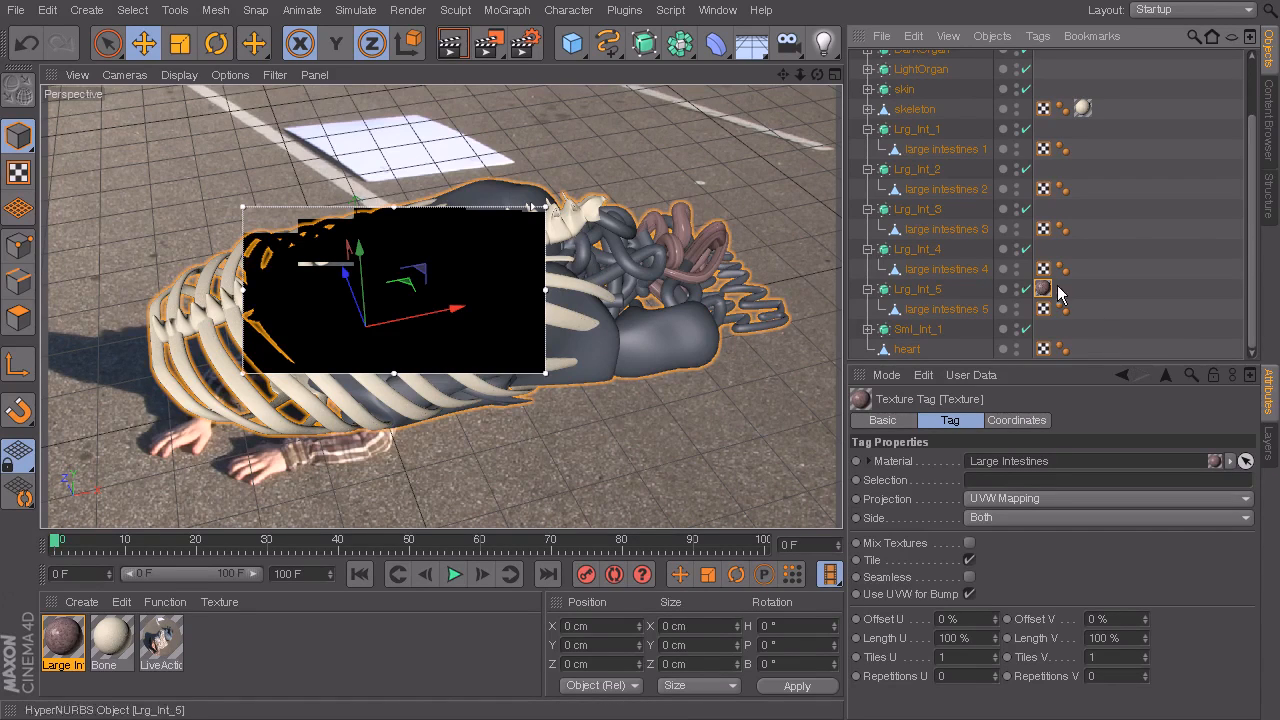
drag(1045, 290, 1088, 316)
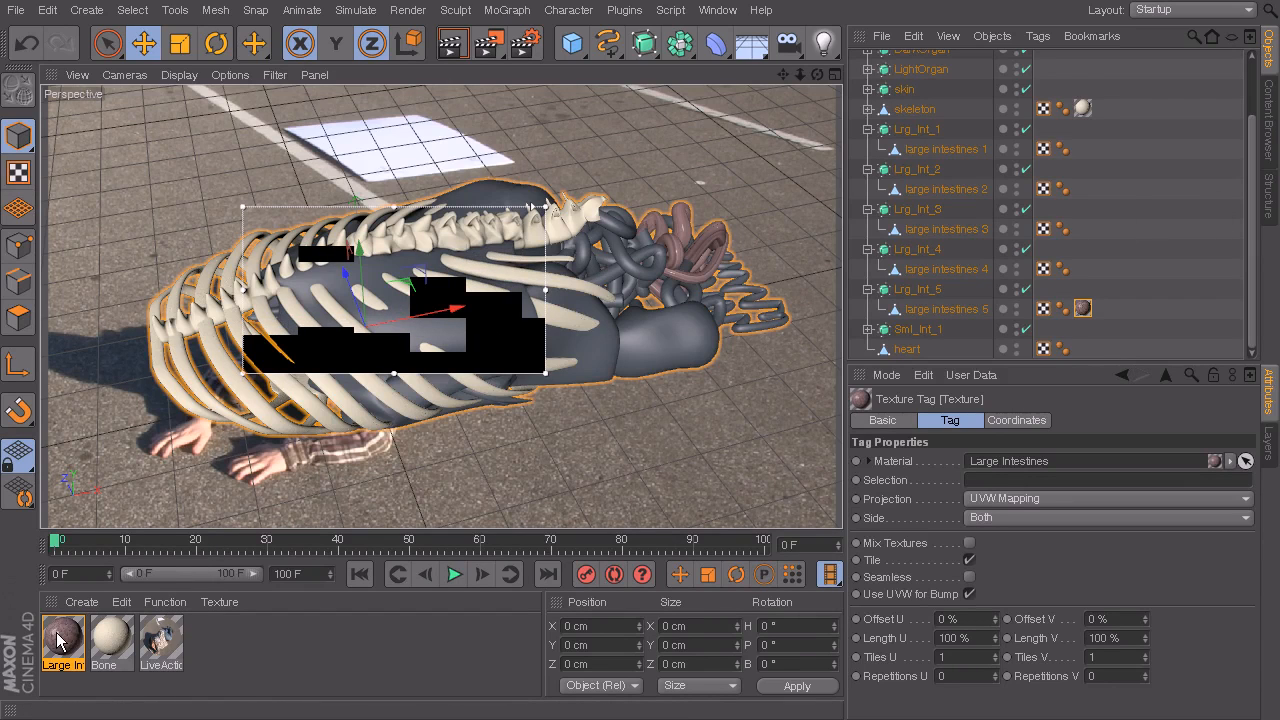
Duplicate the Large Intestines material and rename the copy as Small Intestines.
ctrl+drag(63, 643, 264, 640)
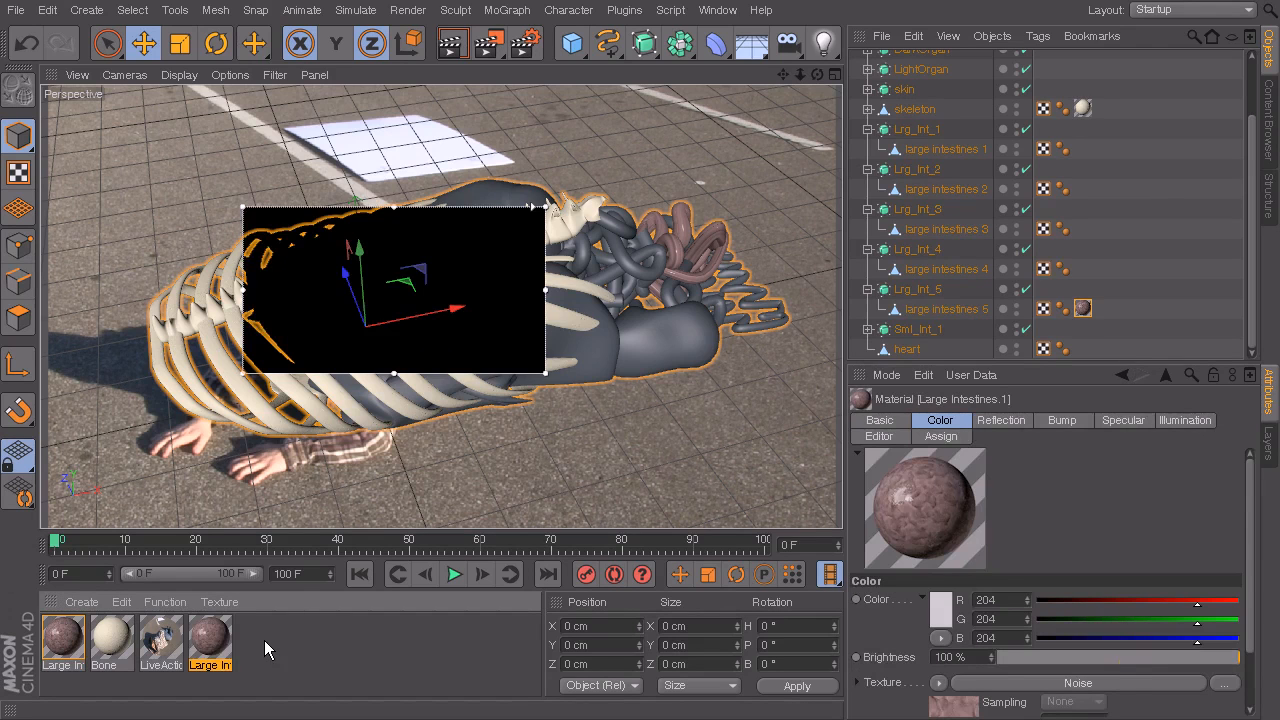
double_click(200, 648)
click(321, 235)
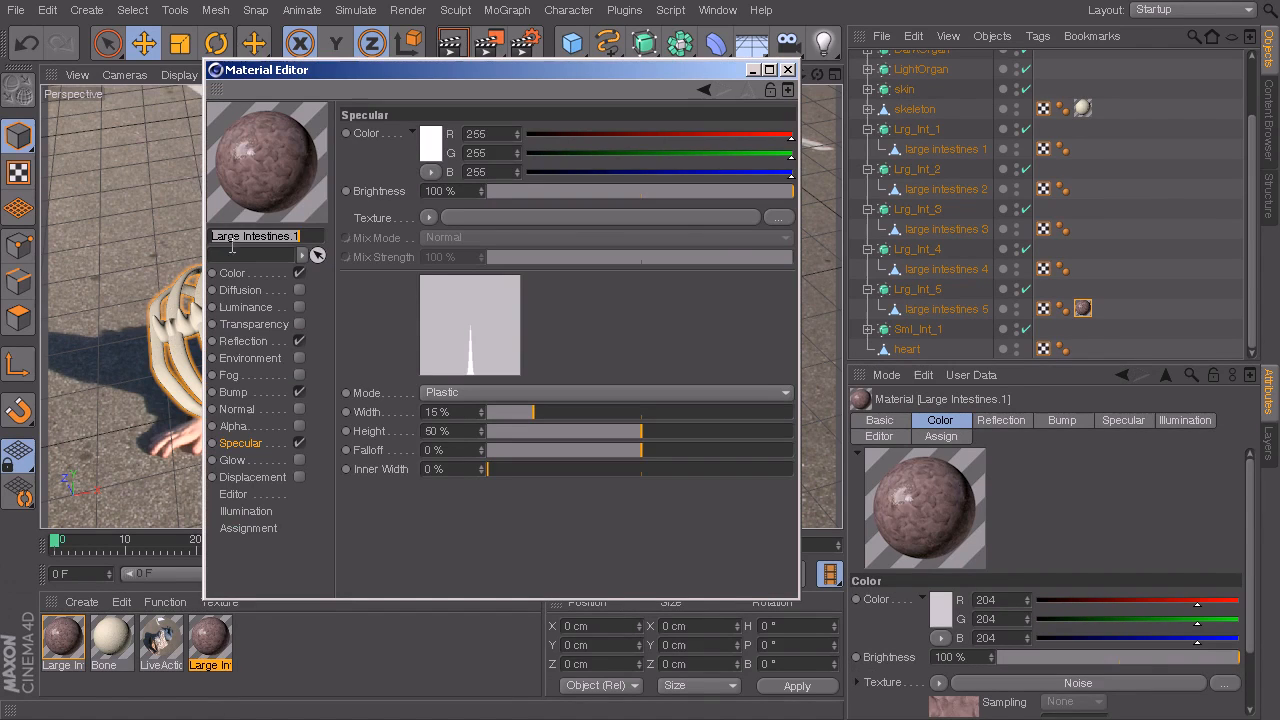
click(309, 235)
key(BackSpace)
key(BackSpace)
drag(241, 237, 211, 237)
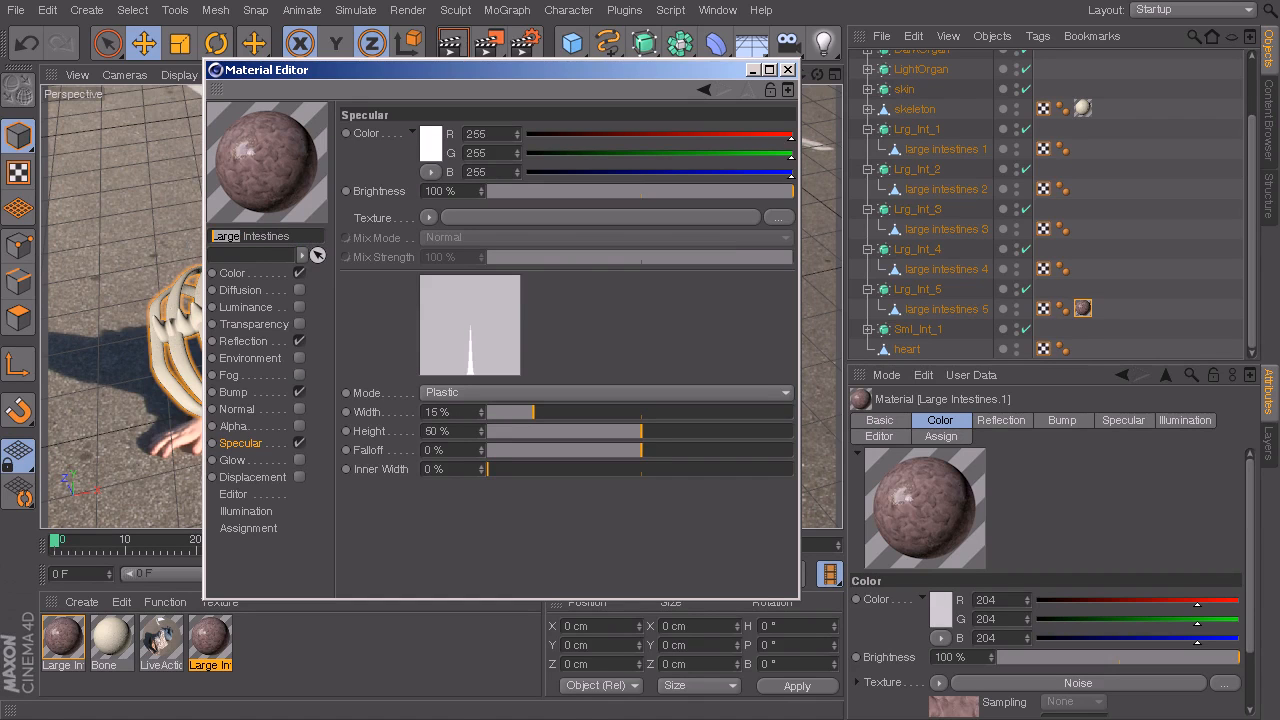
text(Small)
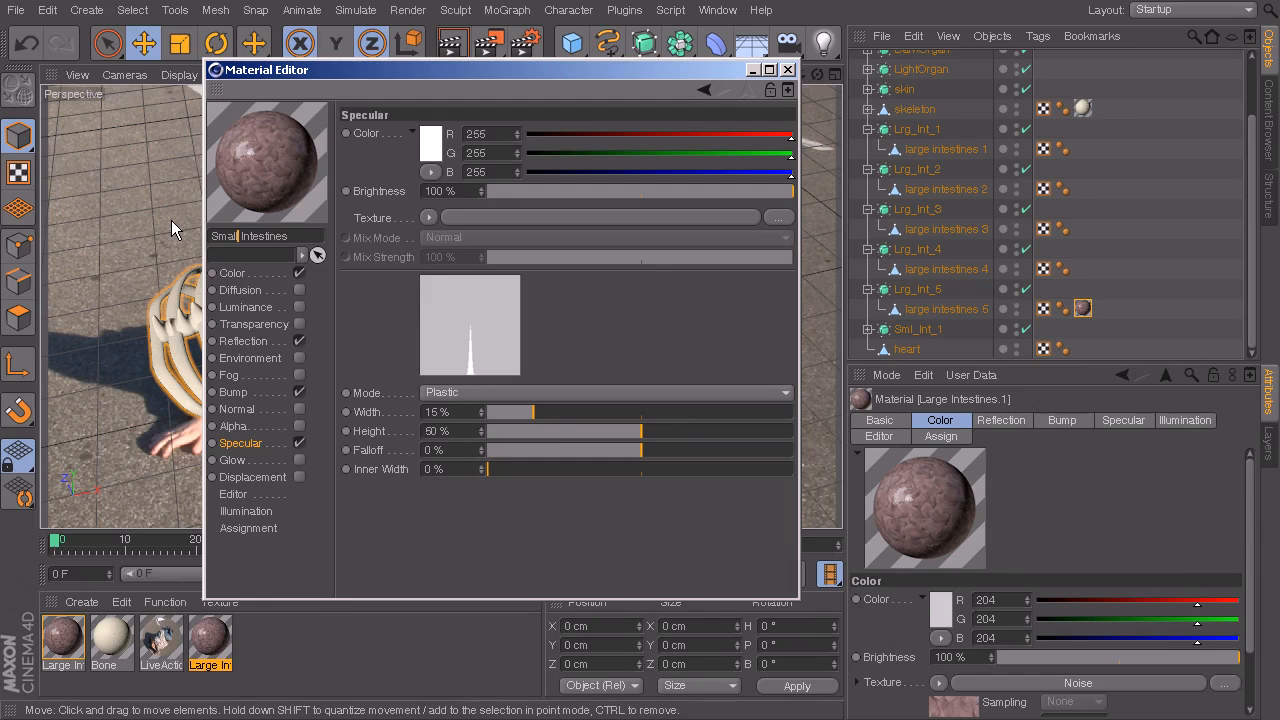
key(Return)
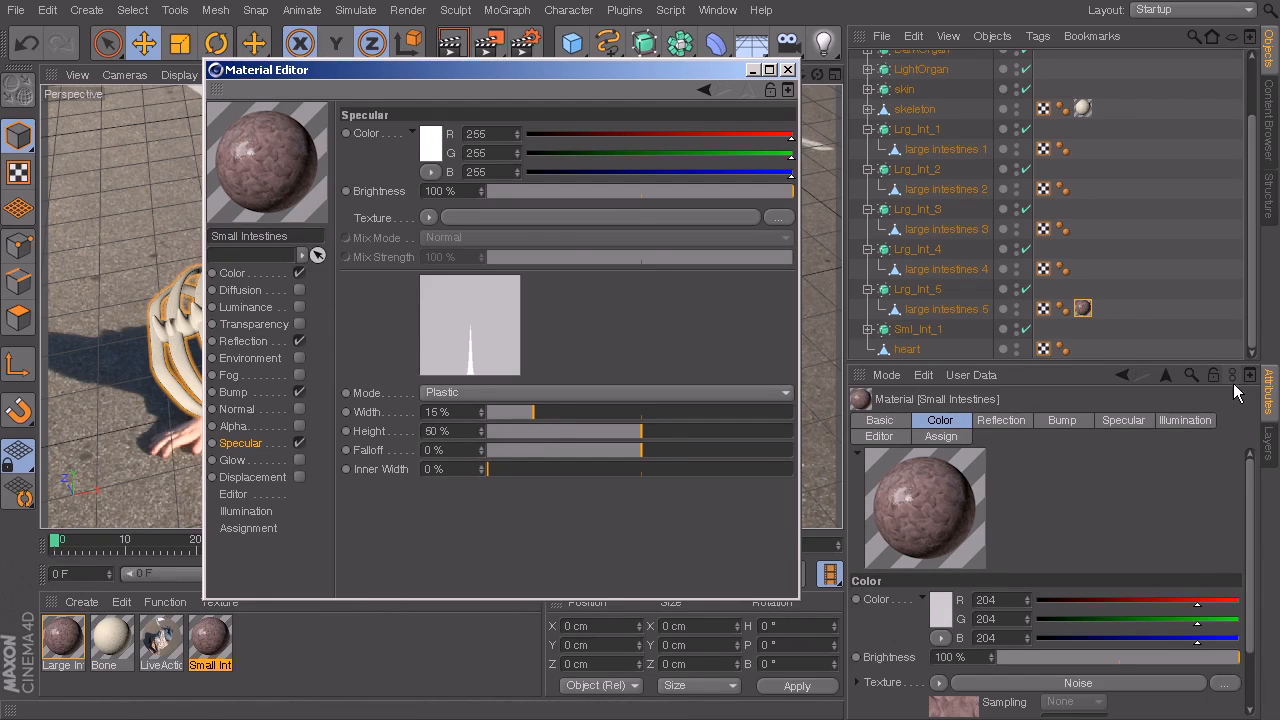
Open the Noise shader in the Small Intestines material's color channel.
click(235, 273)
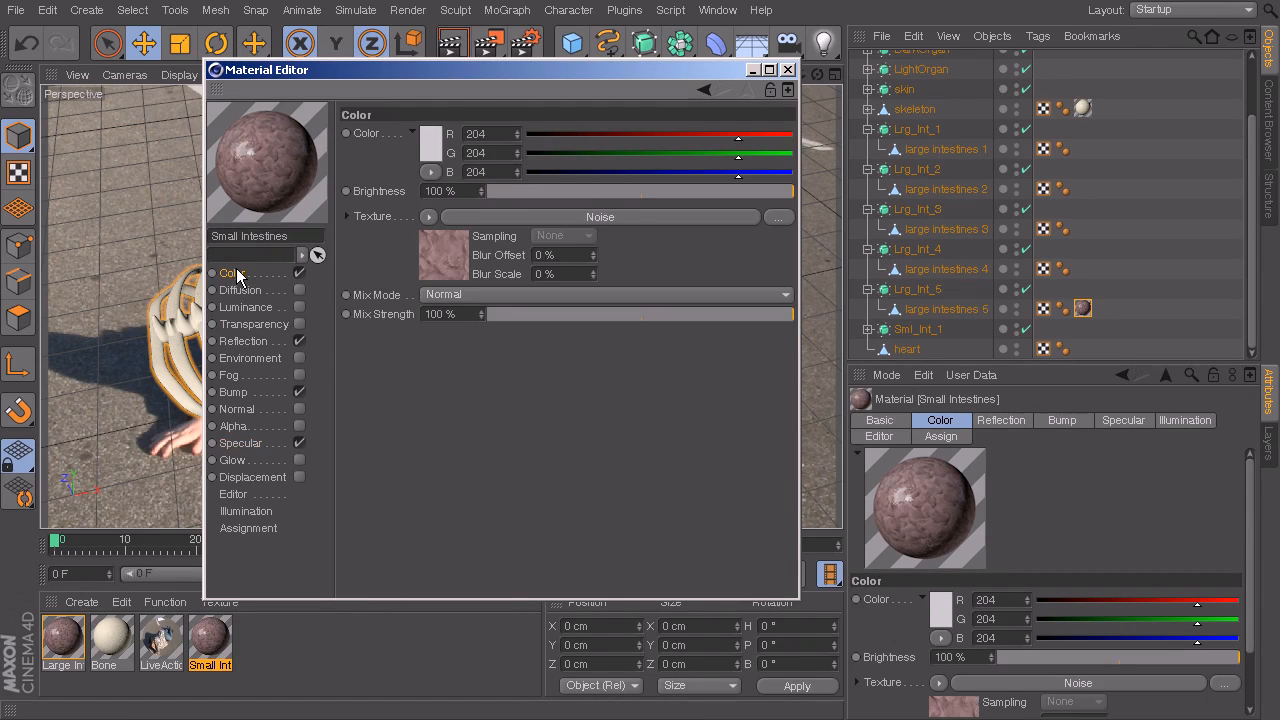
click(432, 236)
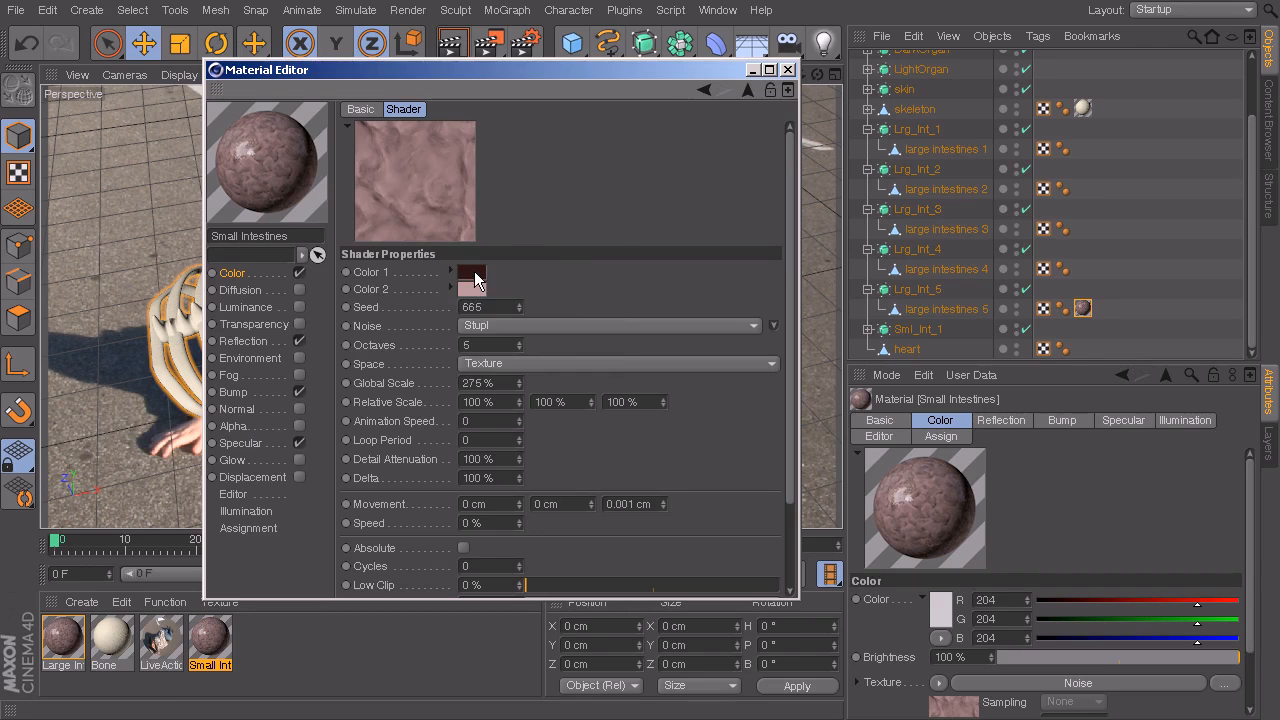
Try about RGB 142, 101, 101 for the noise shader's Color 1 and RGB 161, 126, 126 for Color 2.
click(474, 271)
click(426, 286)
drag(427, 285, 396, 258)
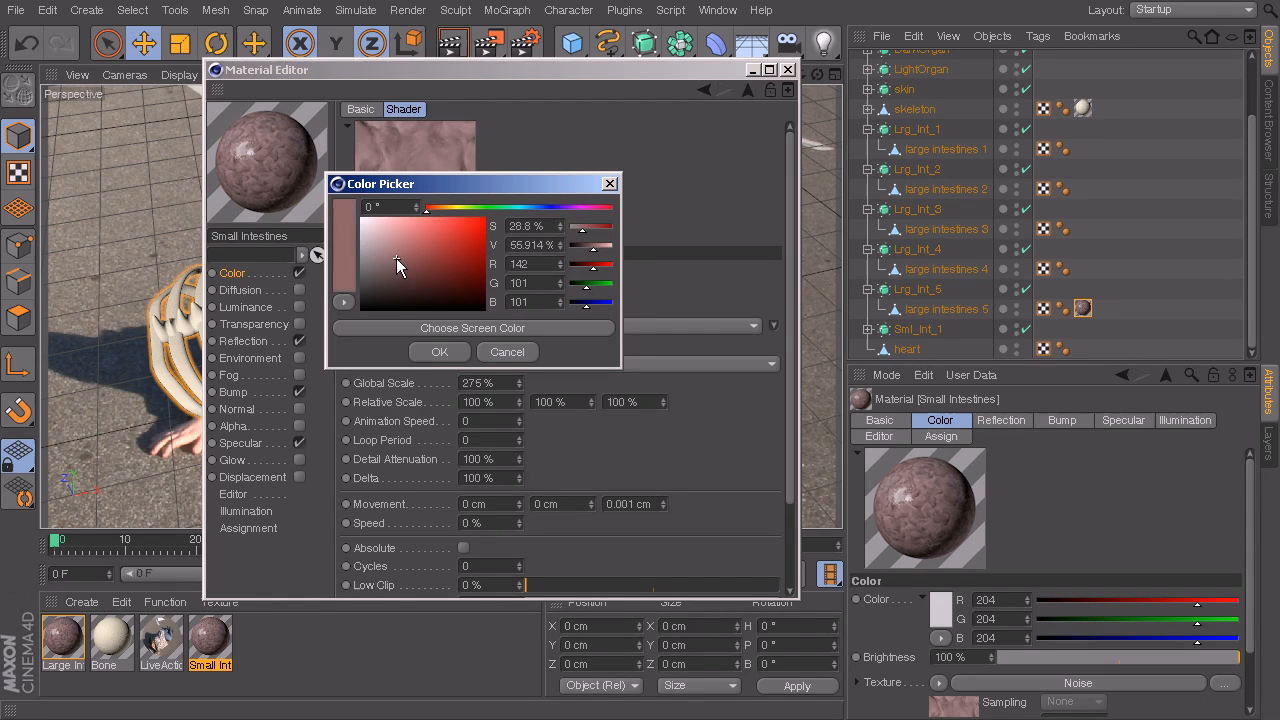
click(437, 356)
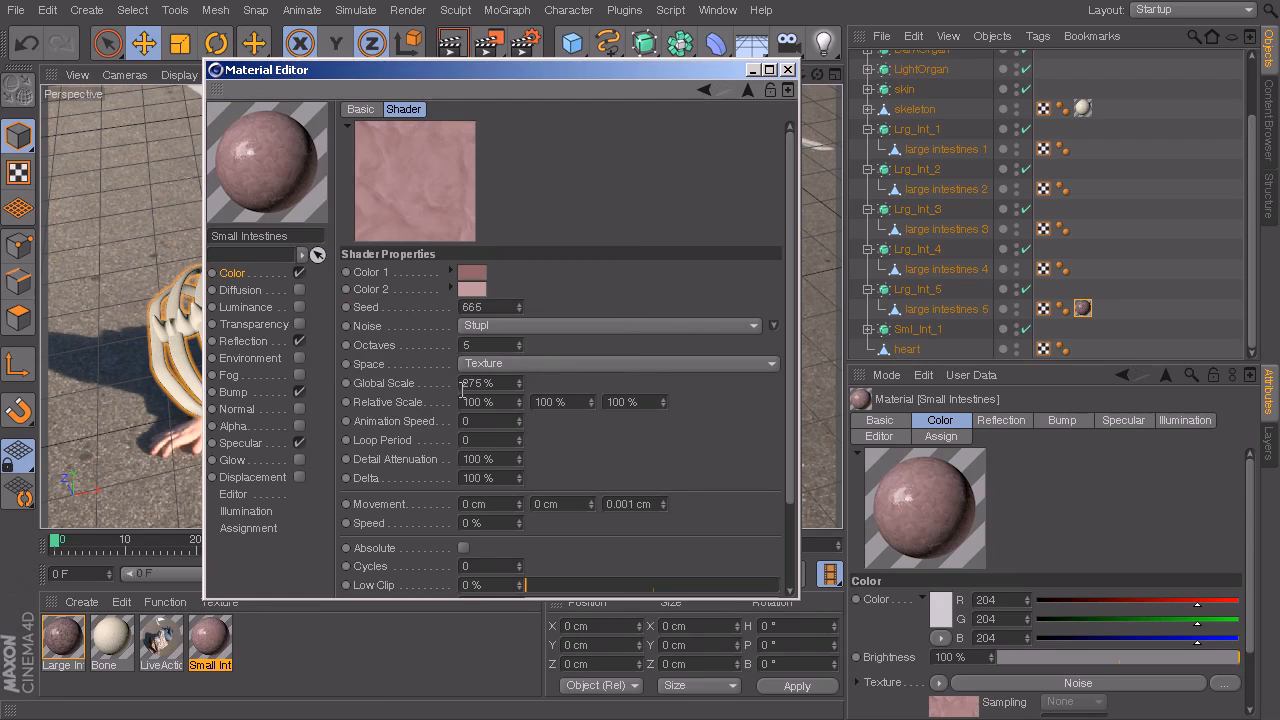
click(474, 290)
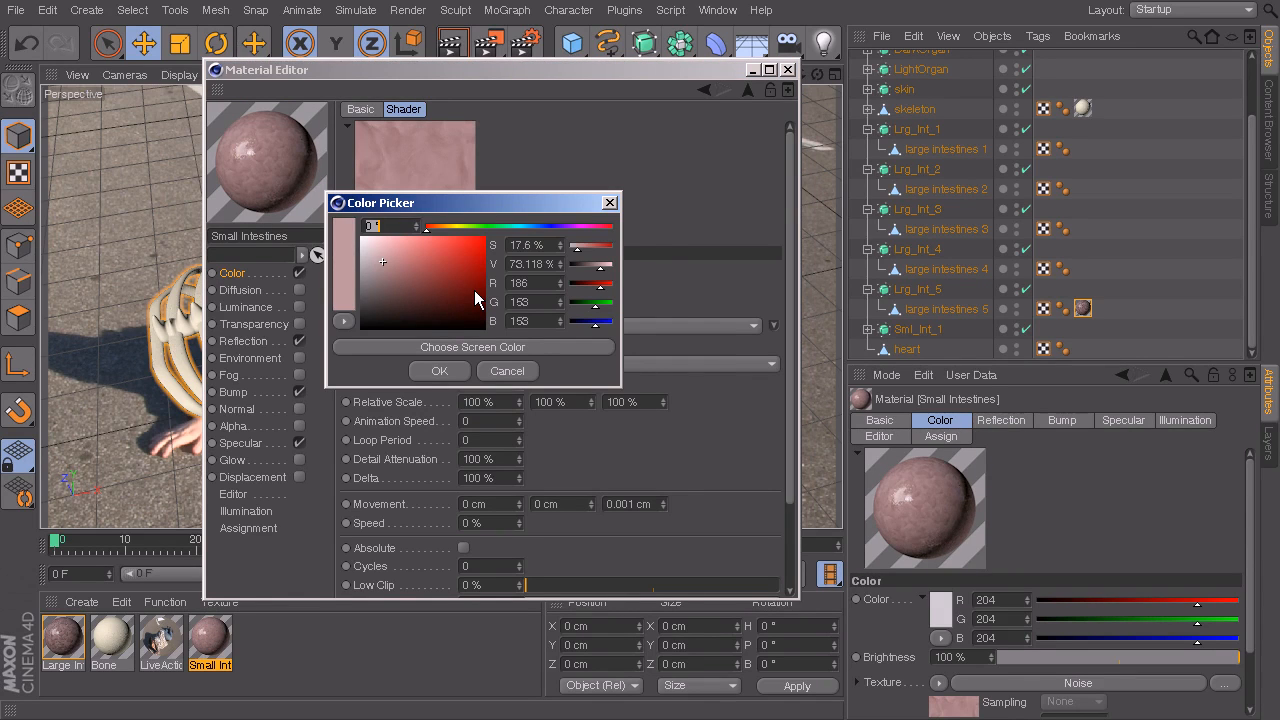
click(383, 255)
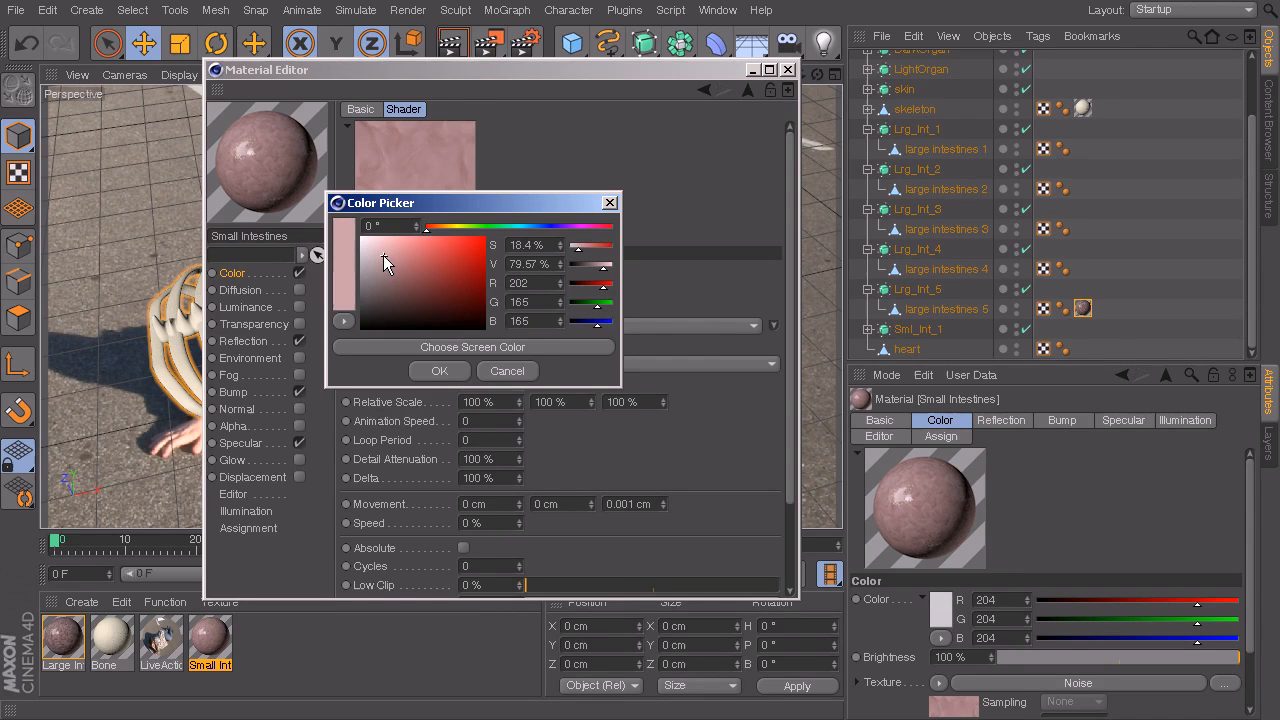
drag(383, 255, 387, 270)
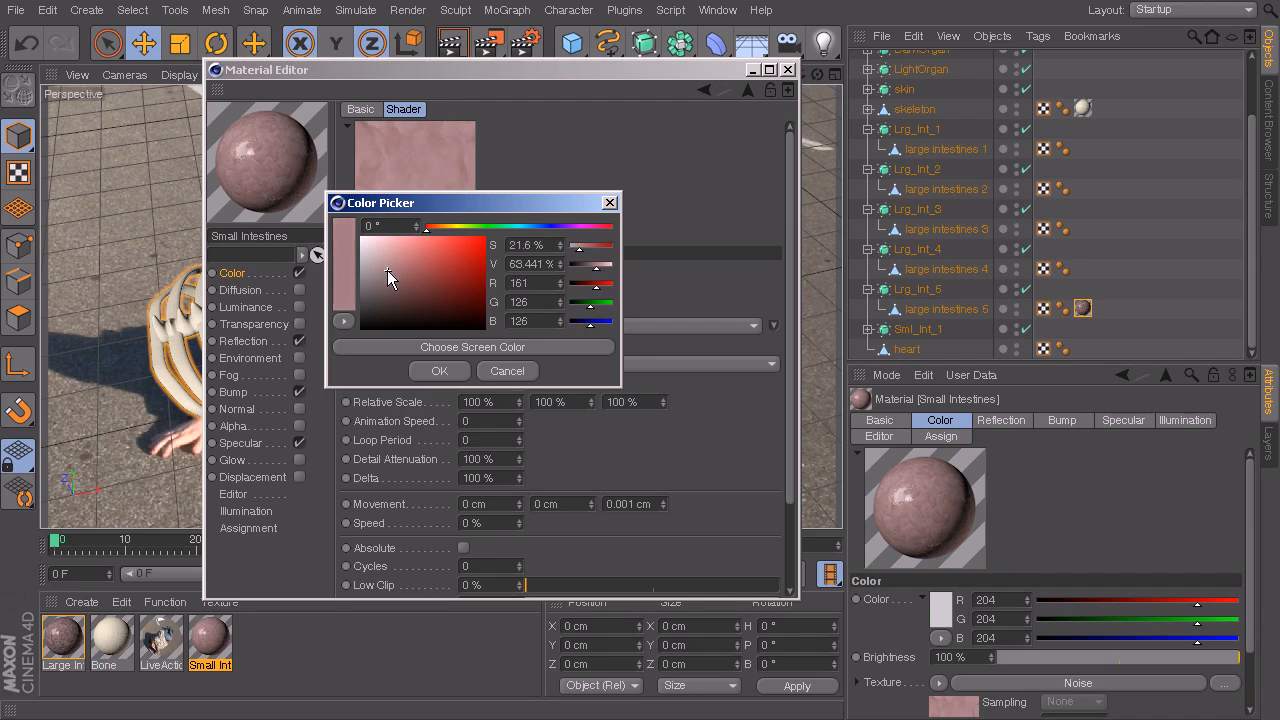
click(450, 370)
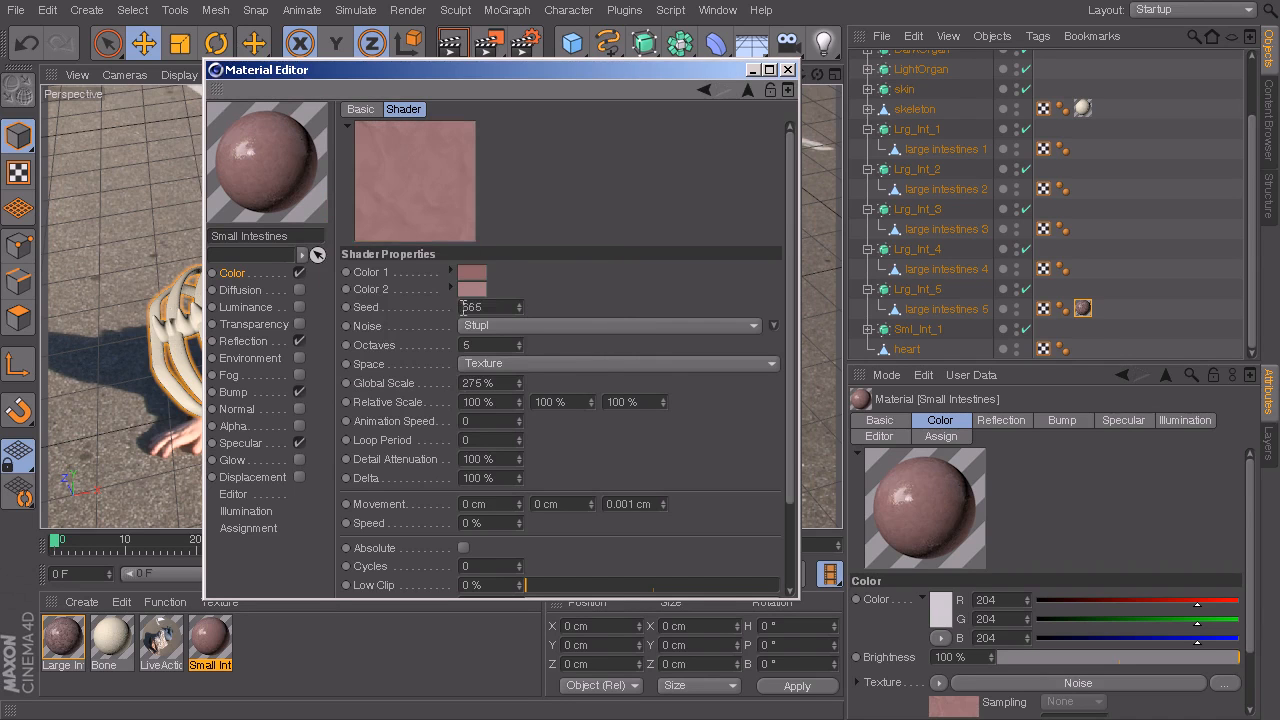
Set the noise shader's Color 1 to salmon pink and Color 2 to dark reddish brown, about RGB 109, 82, 82.
click(463, 274)
drag(384, 261, 394, 253)
click(434, 357)
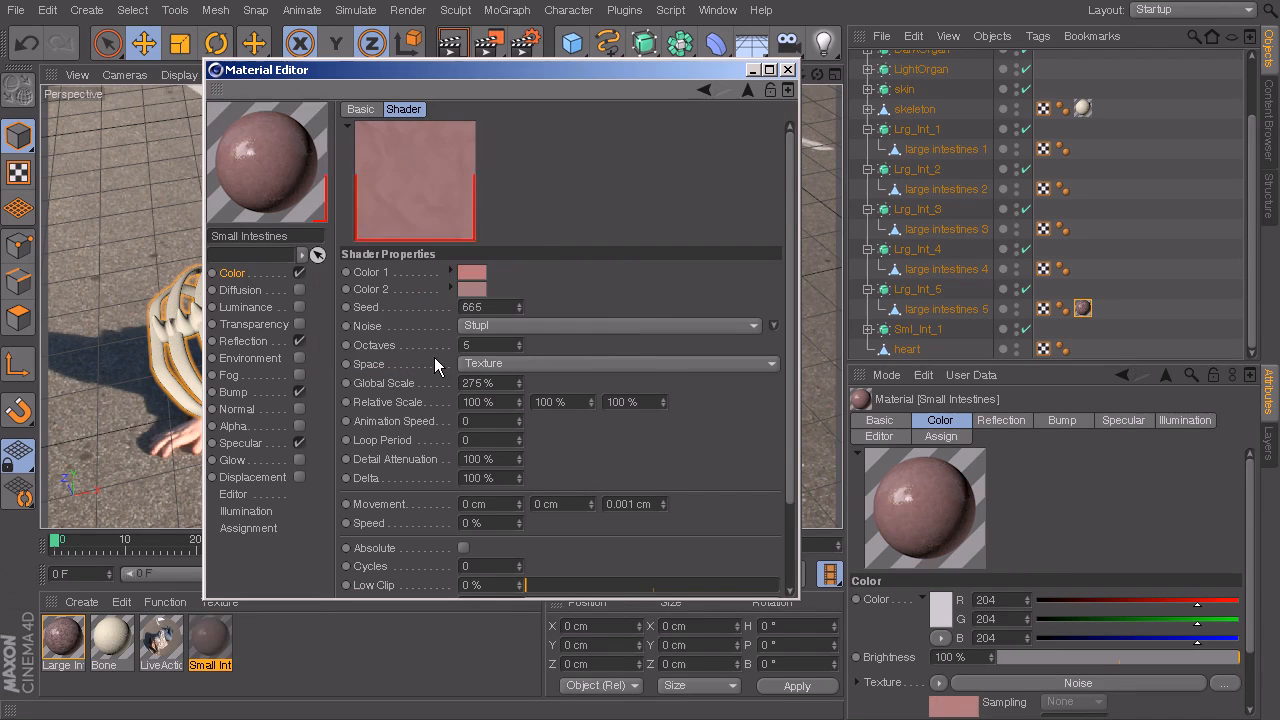
click(477, 288)
drag(429, 289, 395, 291)
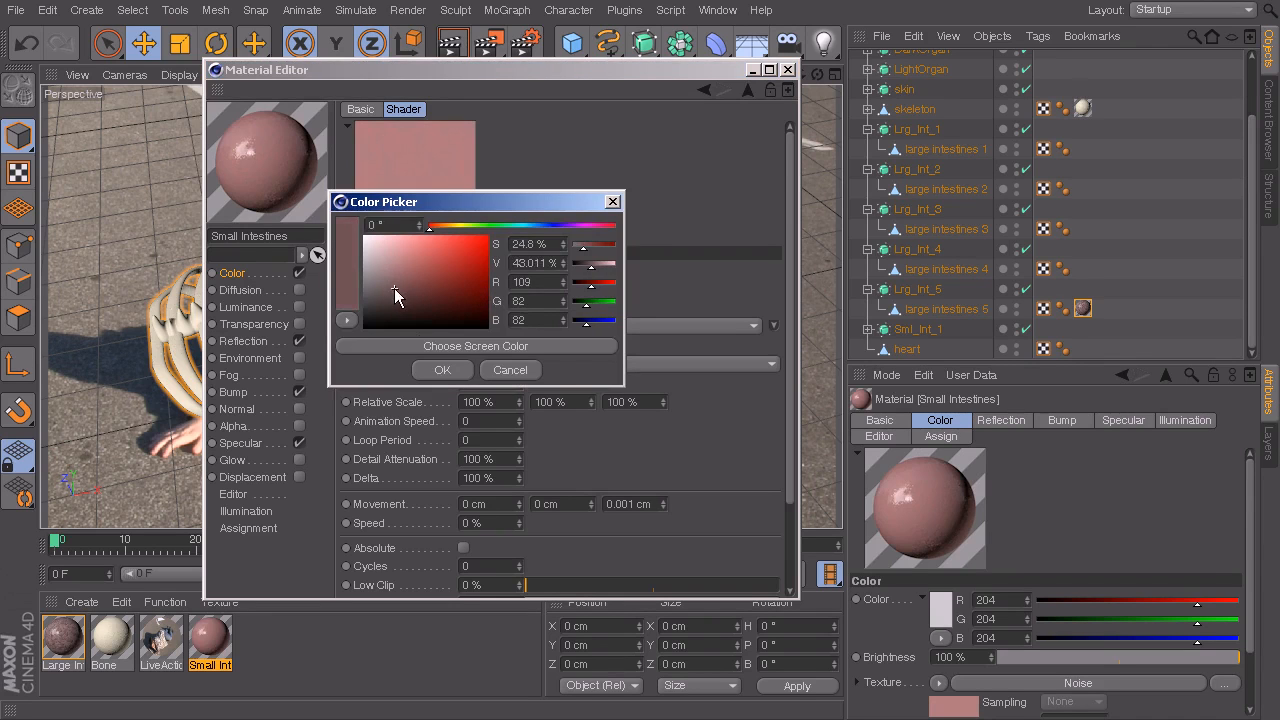
click(442, 370)
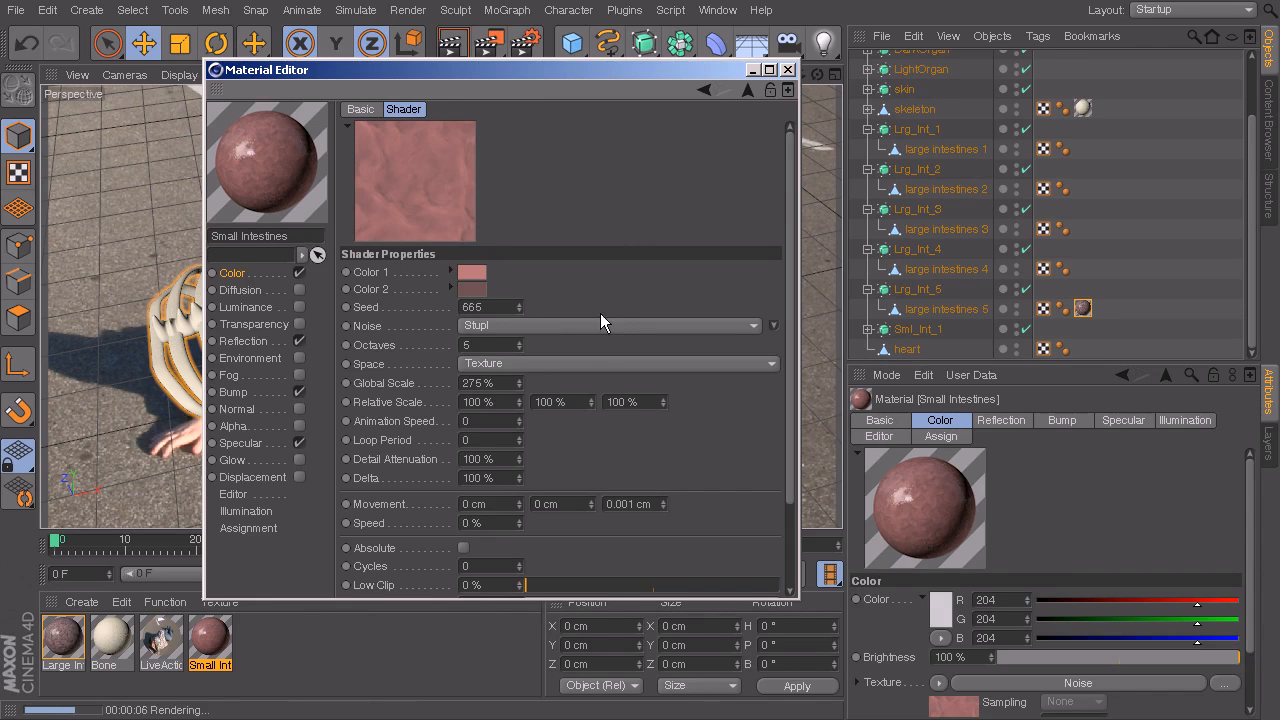
Change the Small Intestines material's bump noise type to Gaseous and close the editor.
click(232, 392)
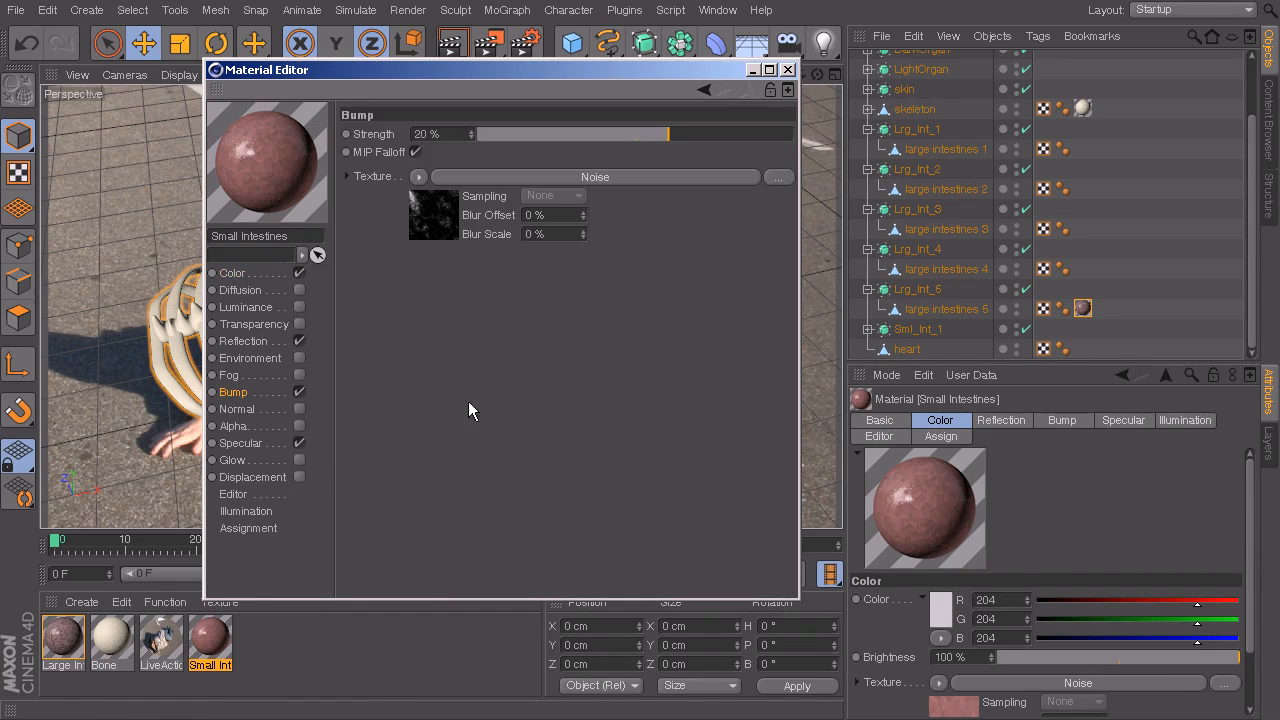
click(443, 206)
click(476, 327)
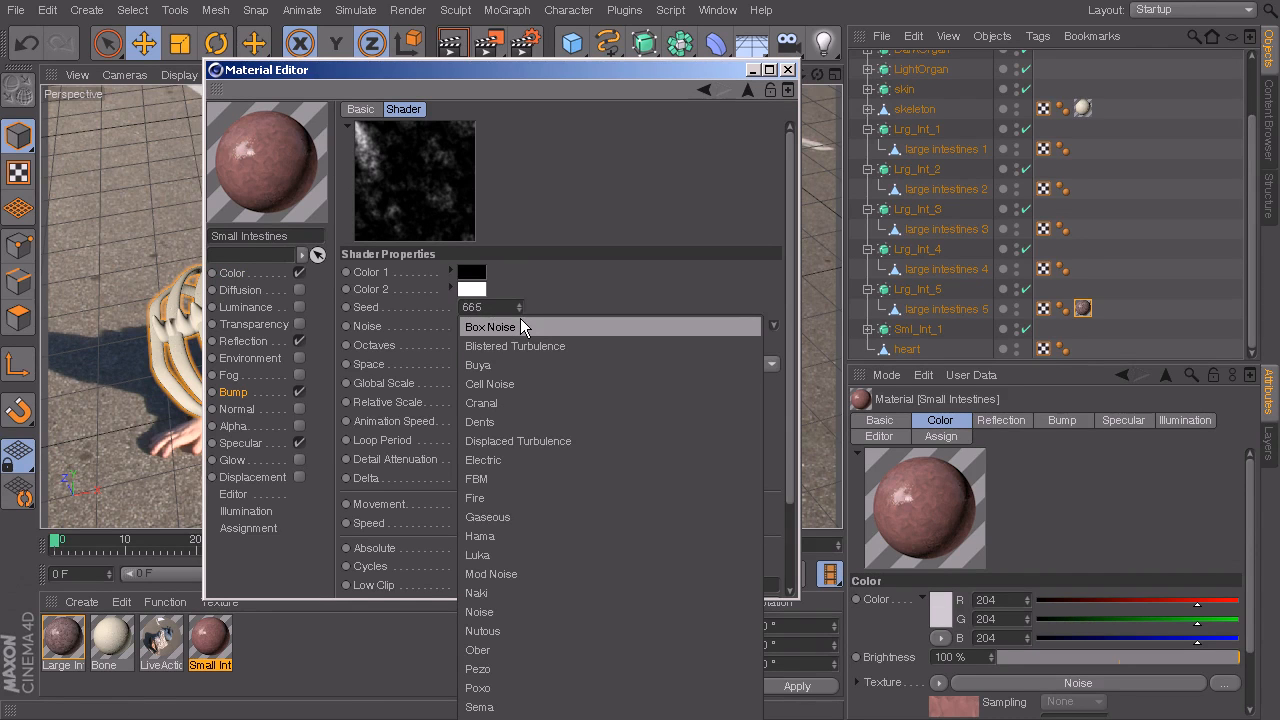
click(493, 517)
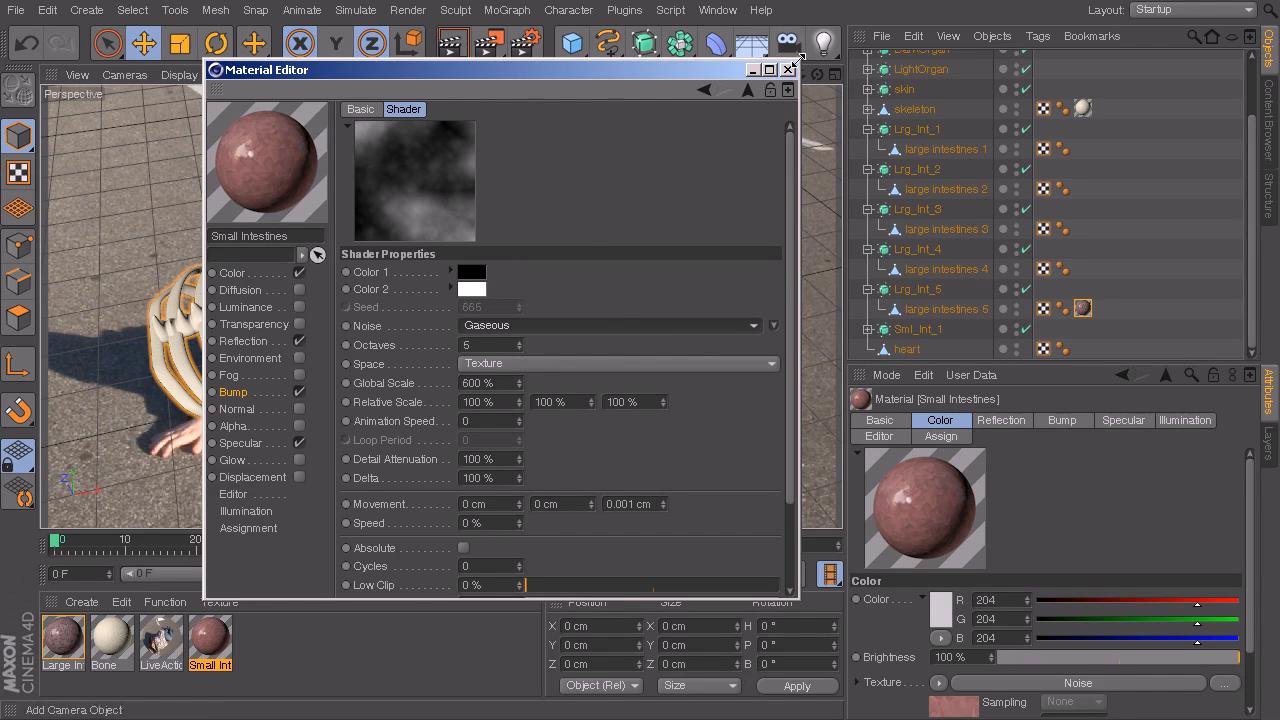
click(788, 69)
Apply Small Intestines to the small intestine coils and large intestines 1 and 4, and Large Intestines to large intestines 2 and 3.
drag(209, 637, 736, 323)
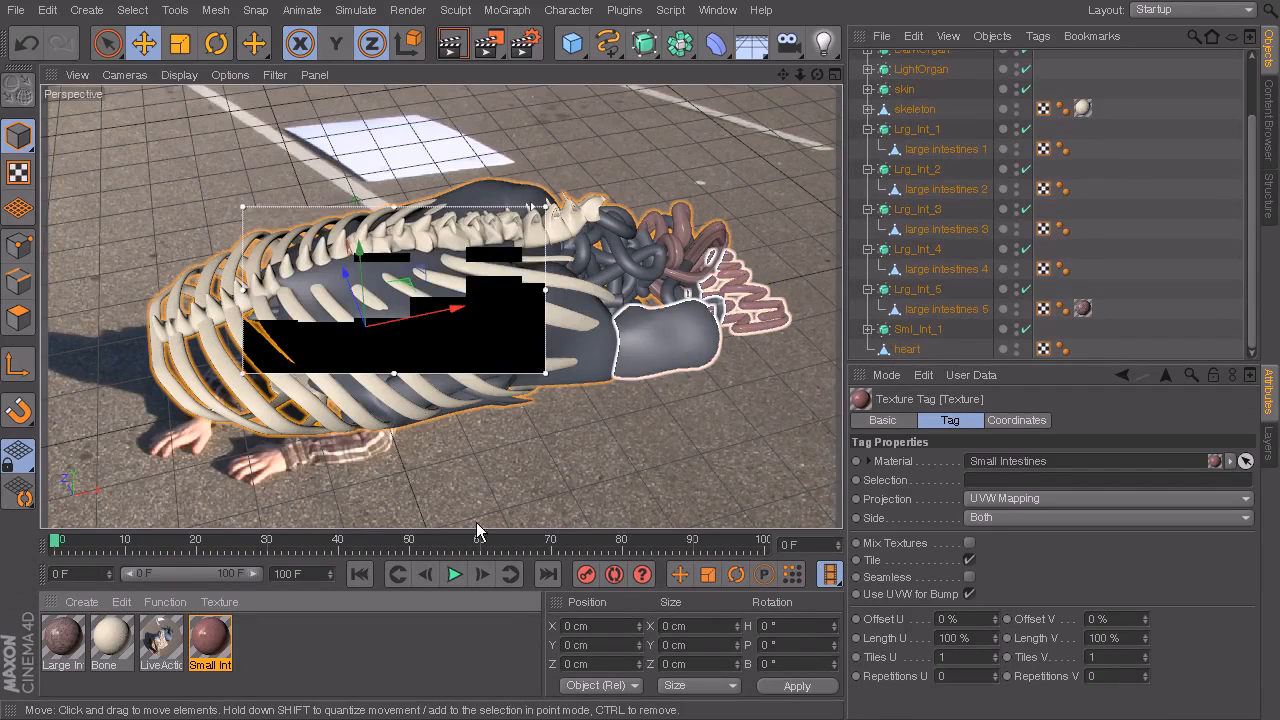
drag(209, 640, 630, 290)
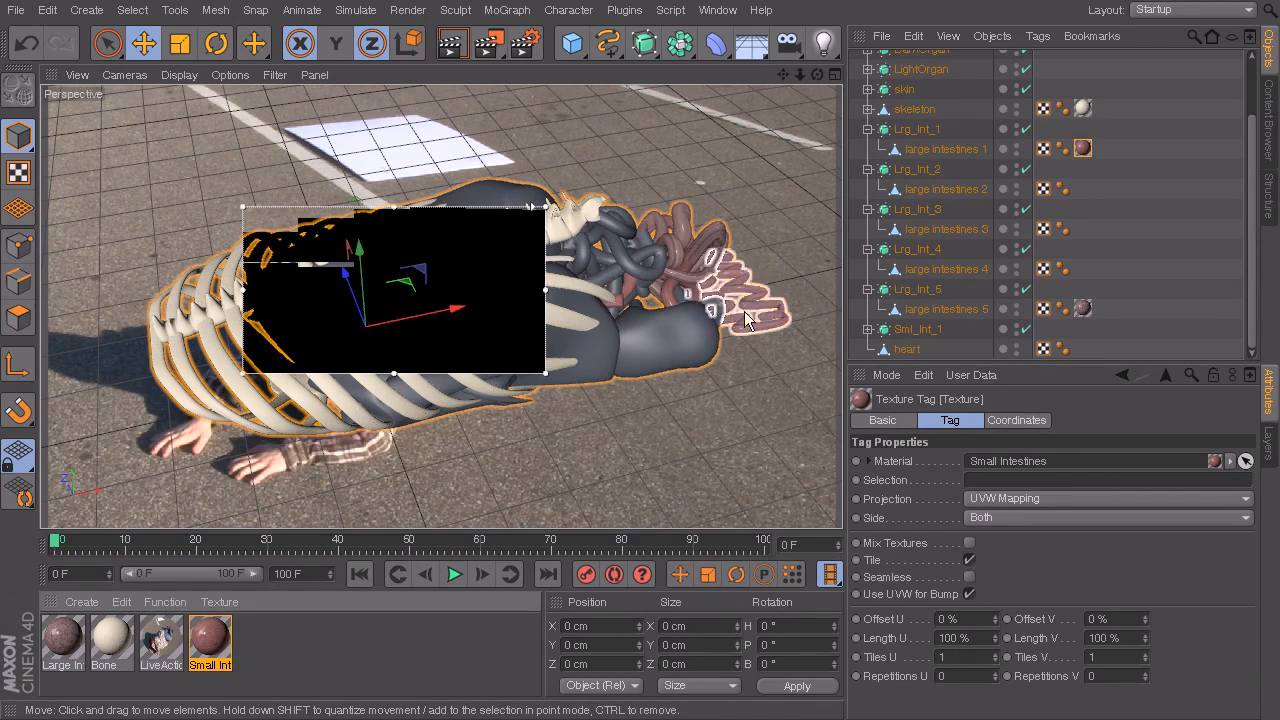
drag(61, 657, 625, 255)
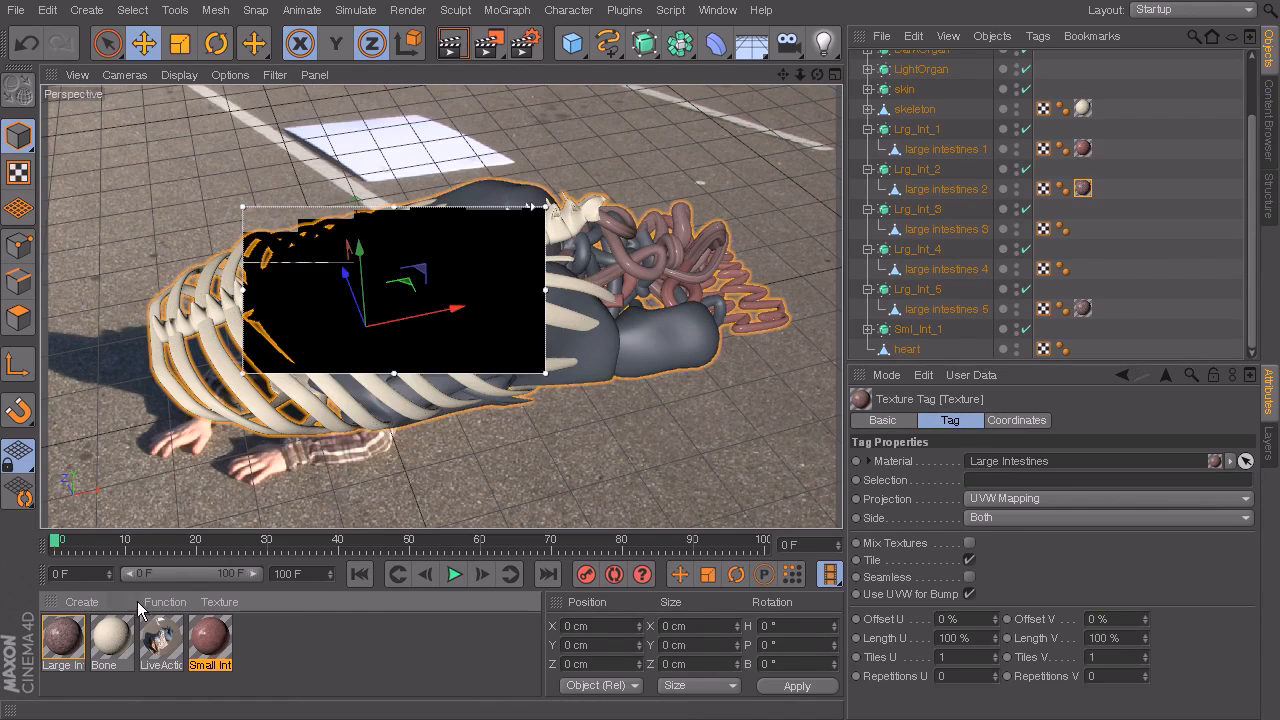
drag(198, 642, 583, 270)
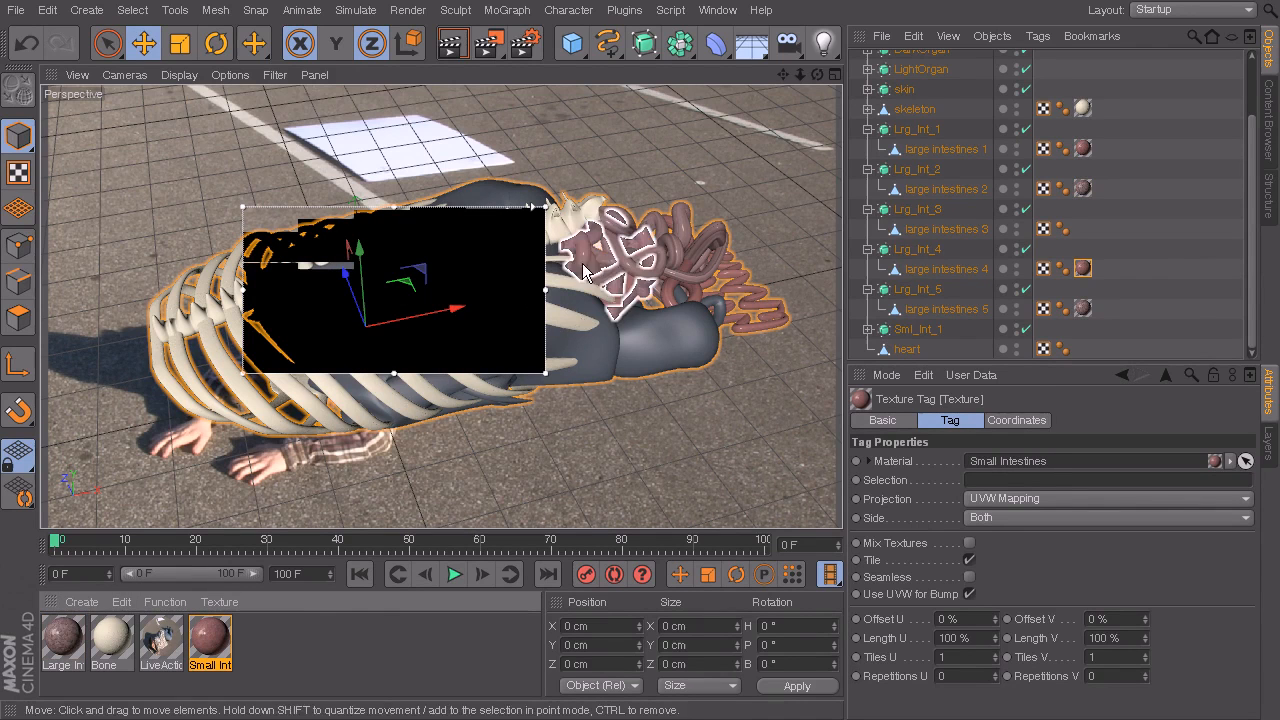
drag(74, 635, 722, 318)
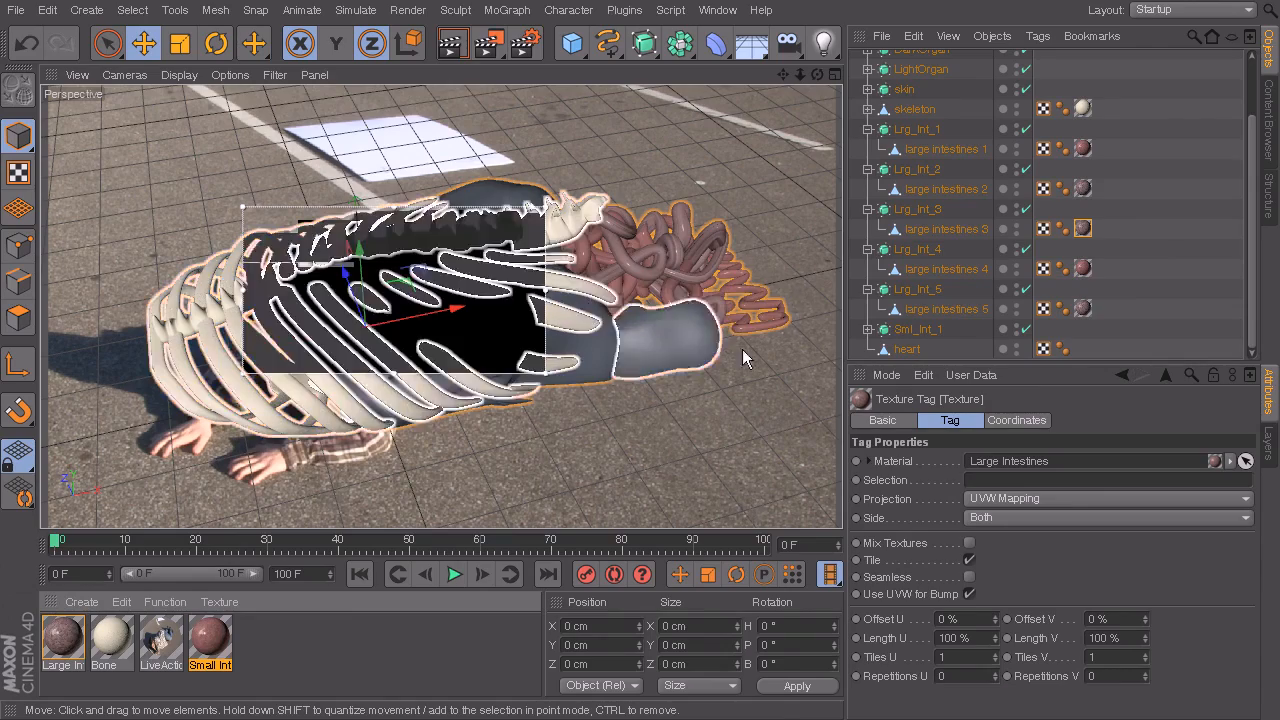
alt+drag(705, 348, 669, 500)
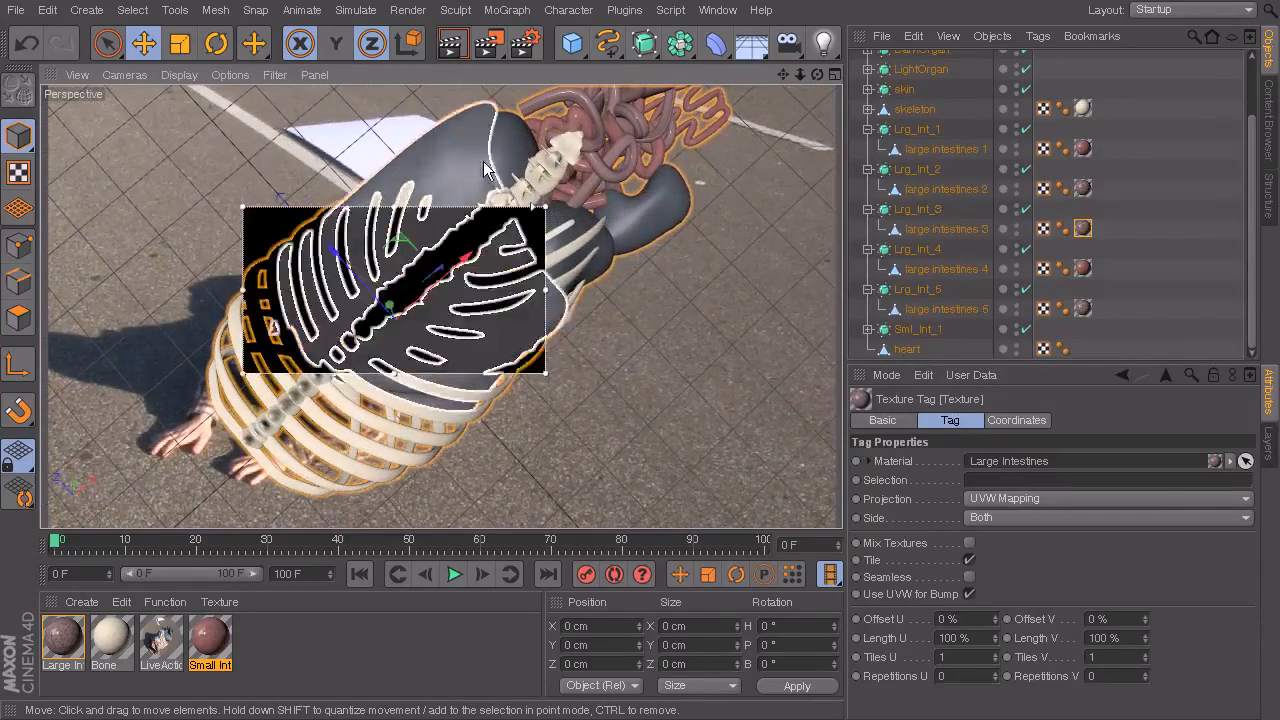